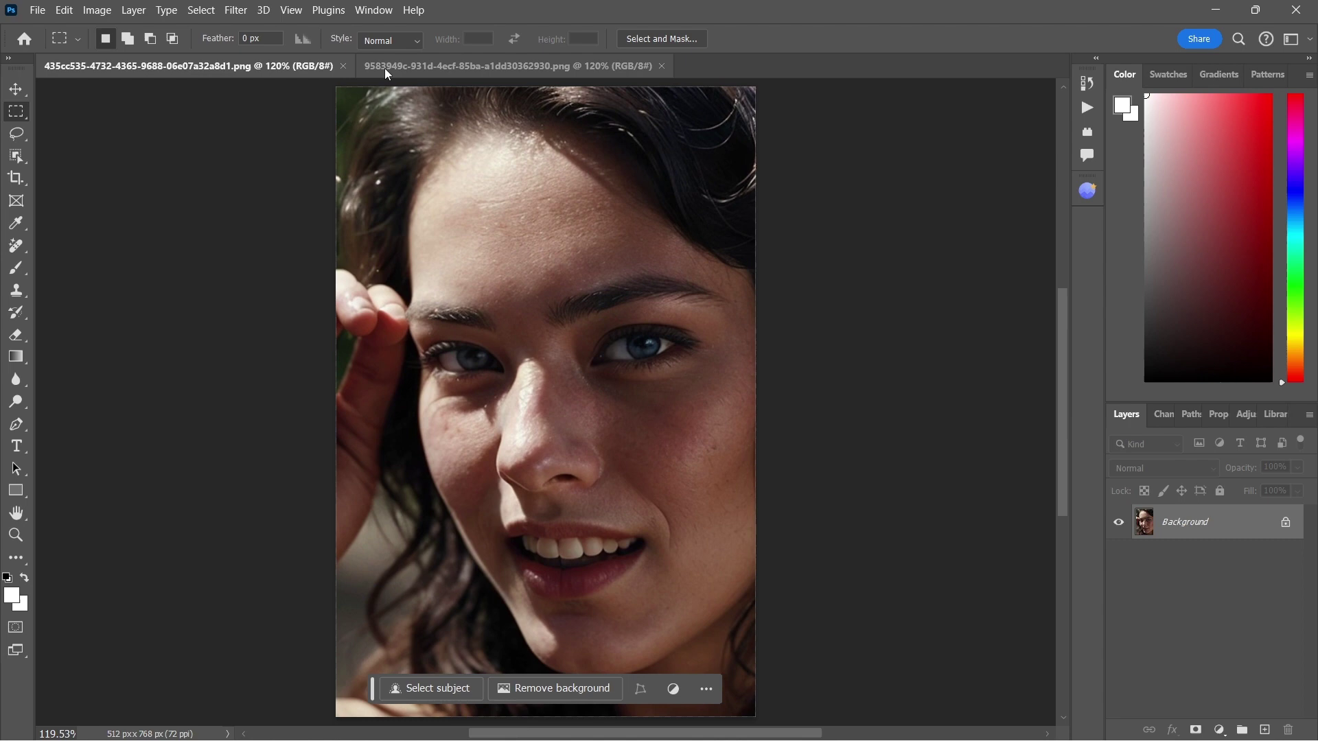
Step: Turn on Enable Preserve Details 2.0 Upscale under Edit > Preferences > Technology Previews
left_click(66, 11)
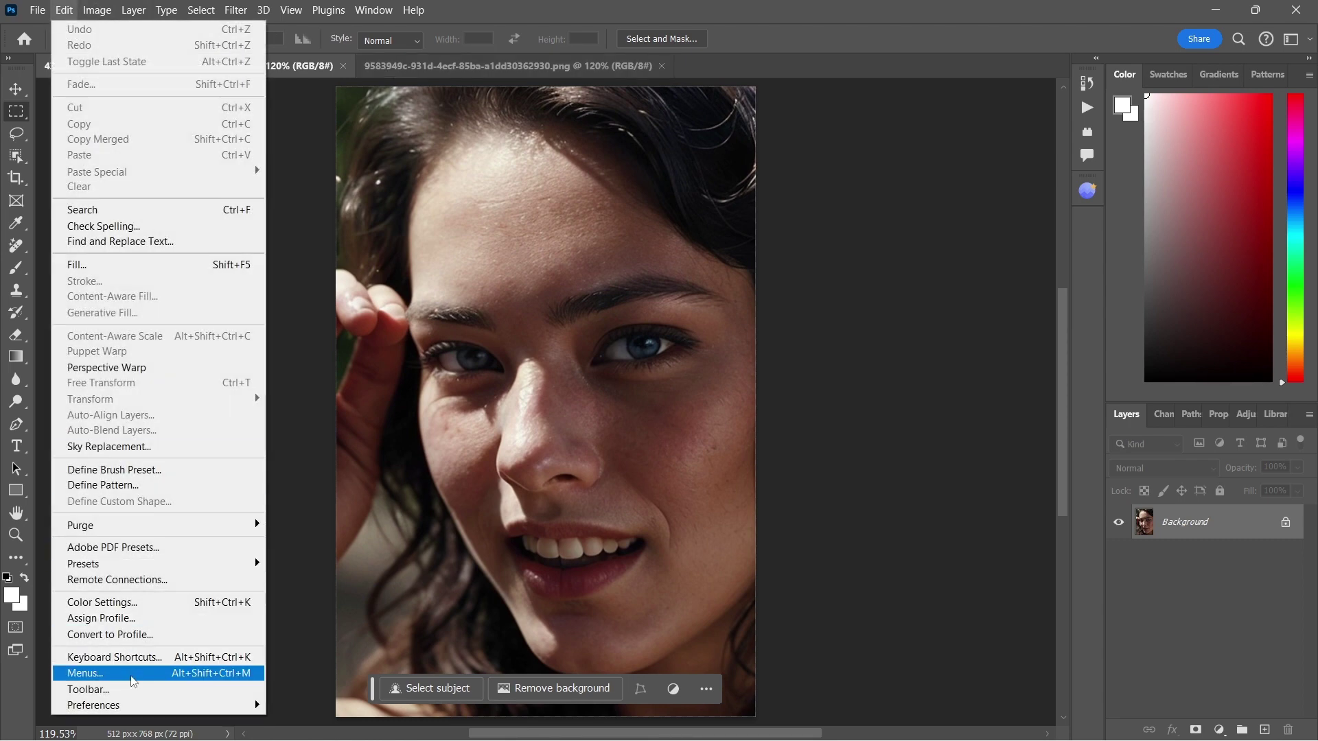
mouse_move(176, 712)
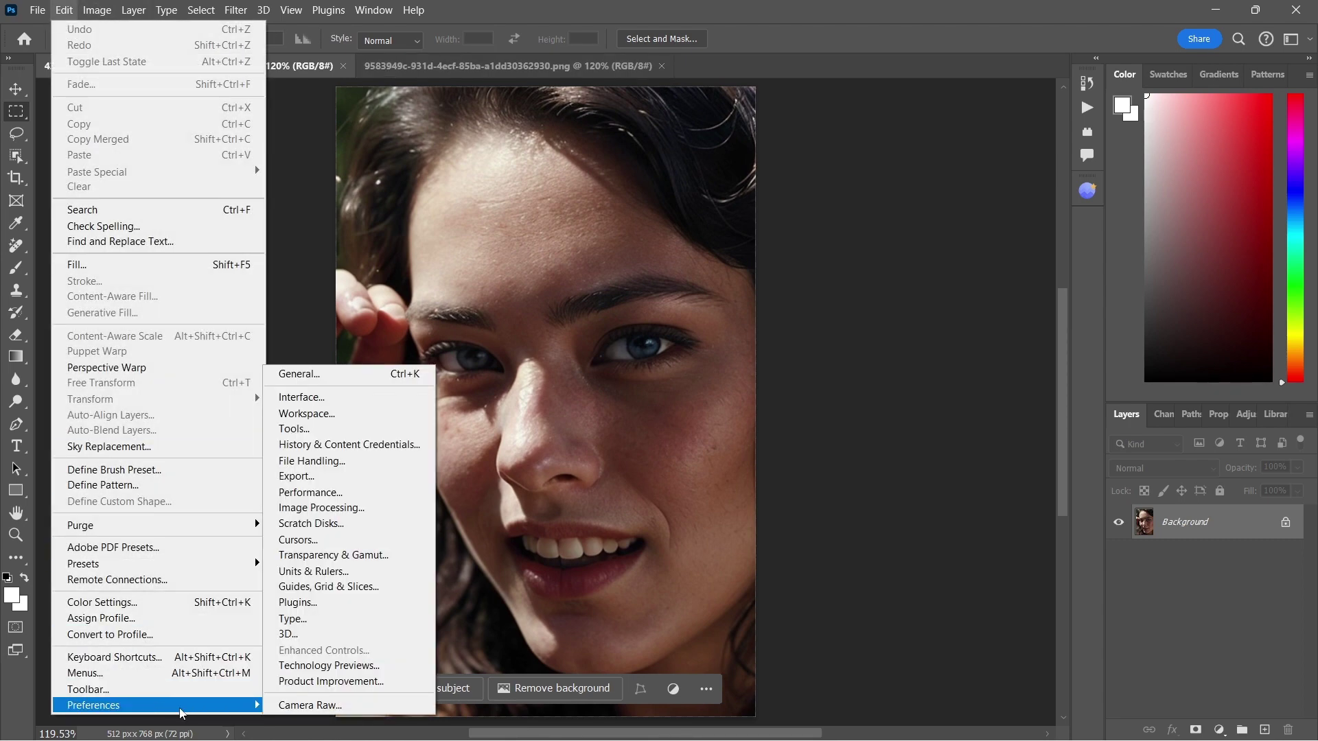
left_click(323, 667)
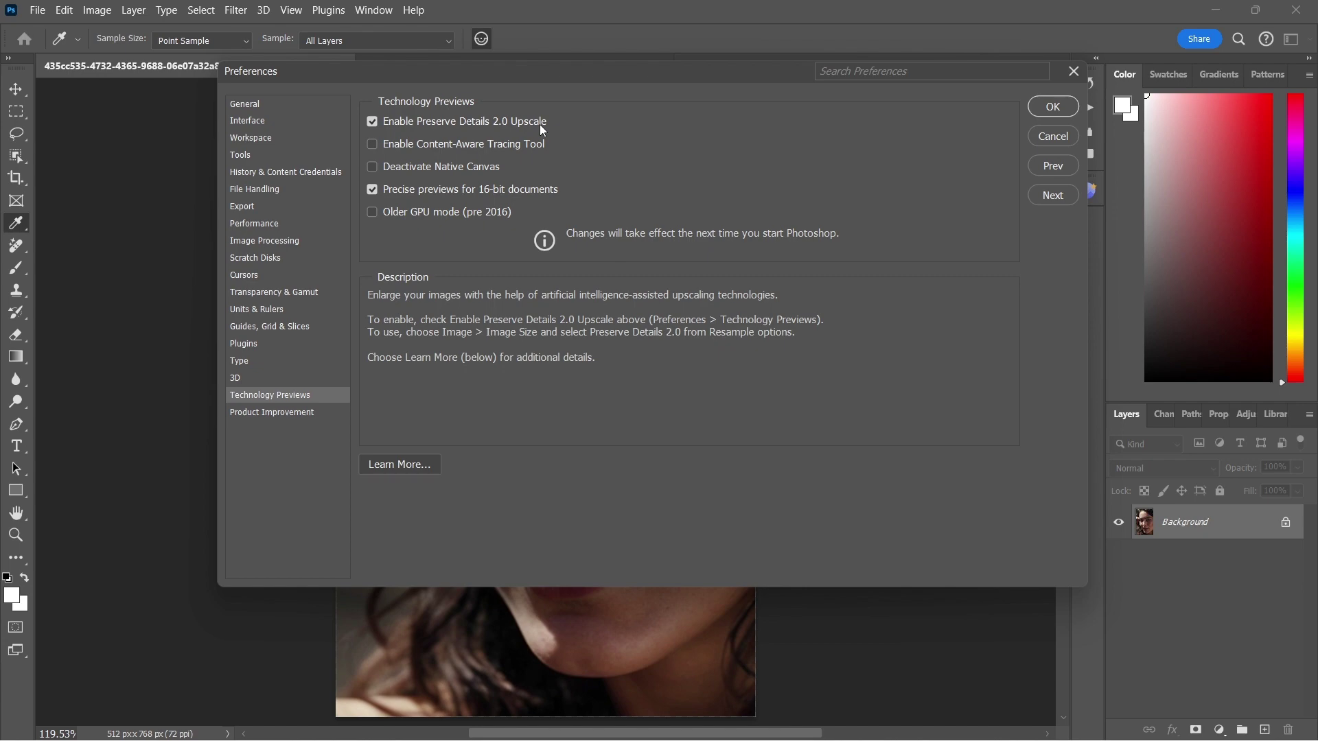
left_click(1053, 106)
Step: Zoom into the portrait's eye to check pixelation, then zoom back out
key("m")
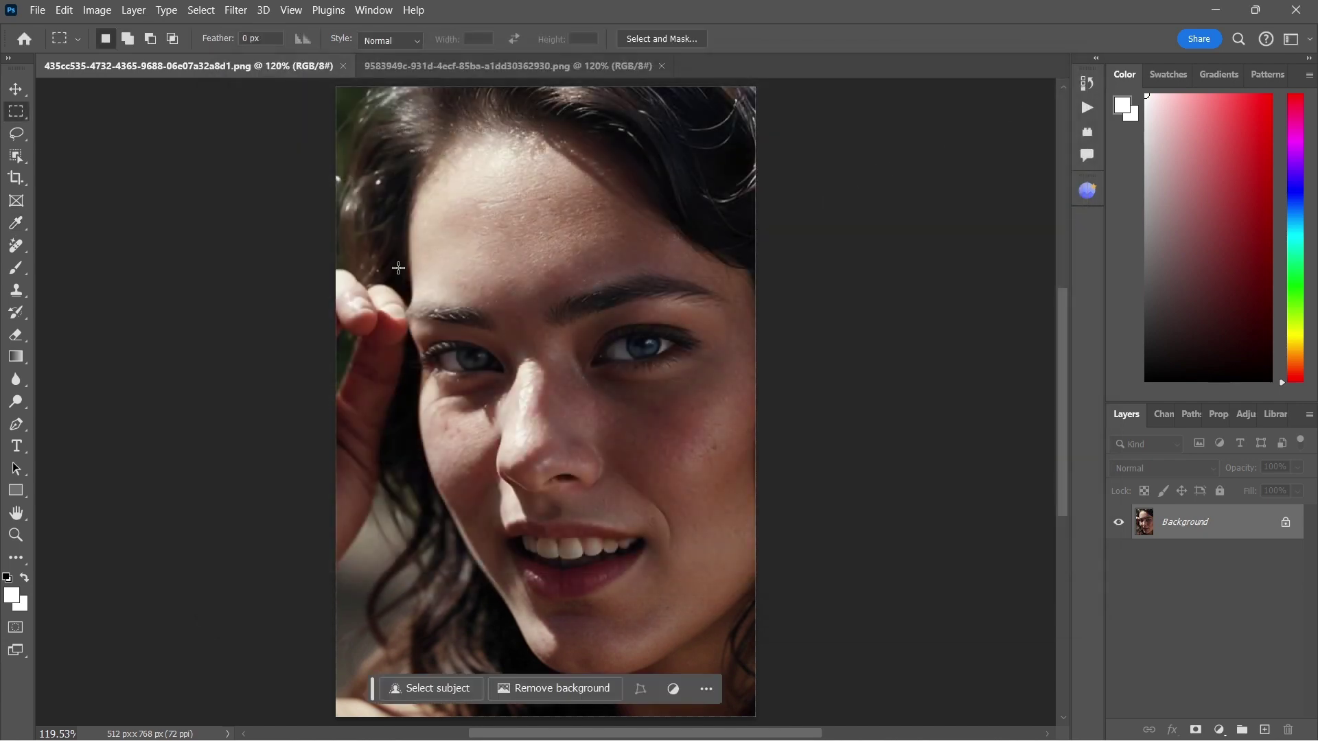
scroll(382, 273, "up", 5)
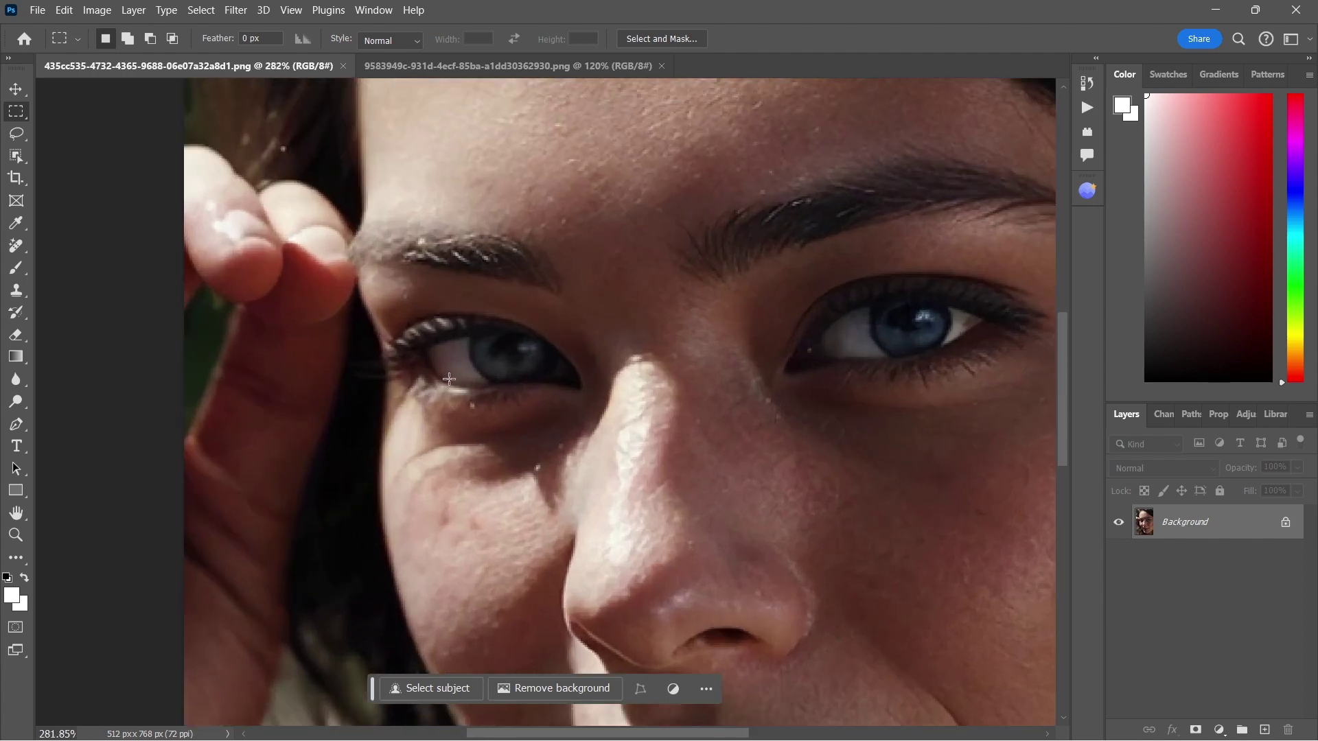
scroll(449, 379, "up", 5)
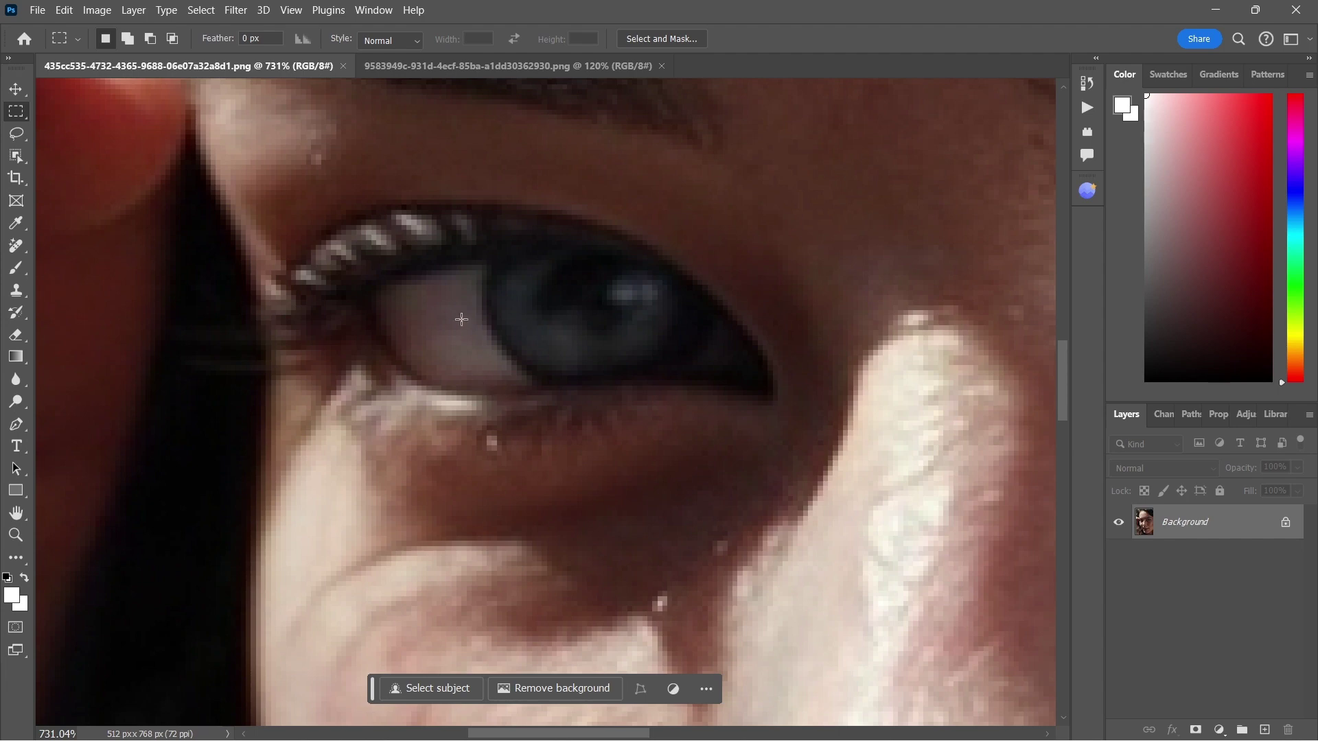
scroll(552, 470, "down", 6)
scroll(552, 470, "down", 2)
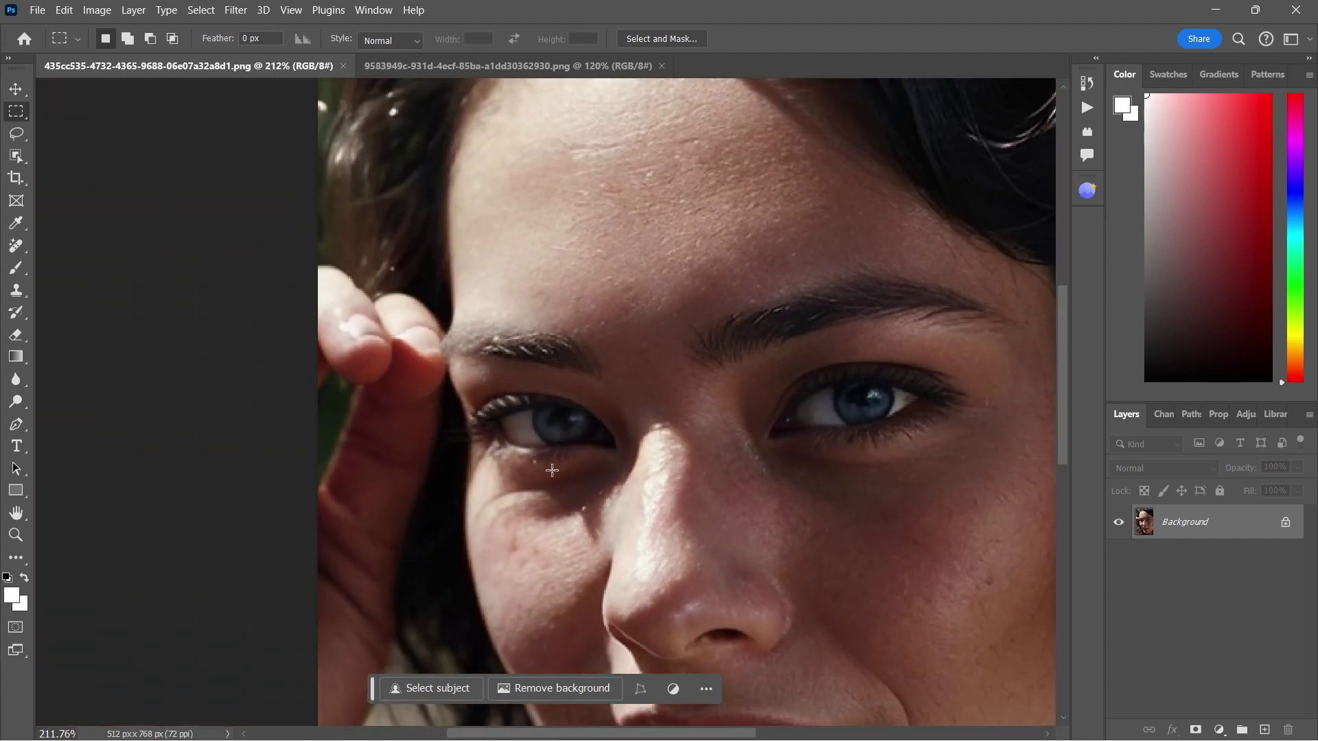
scroll(552, 470, "down", 3)
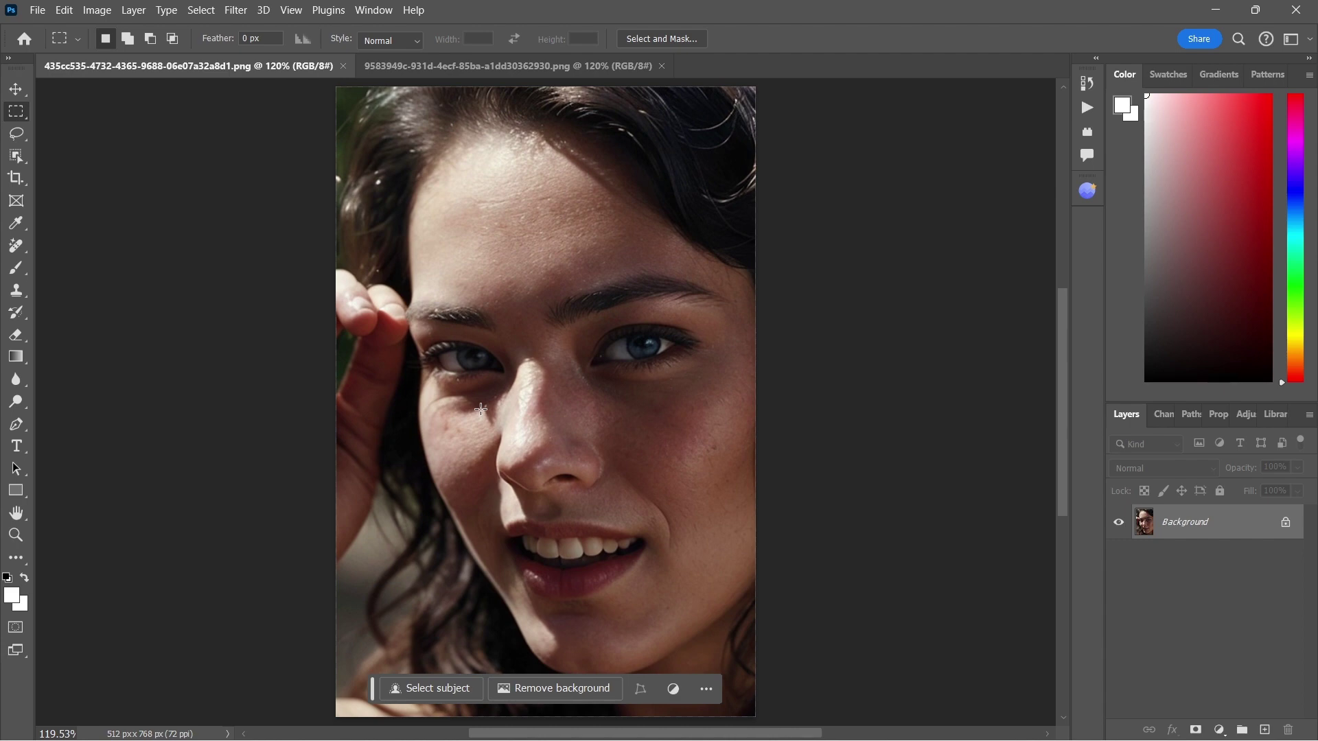
Step: In Image Size, set Resolution to 300 and Width to 3000 px, keeping Preserve Details 2.0
left_click(99, 10)
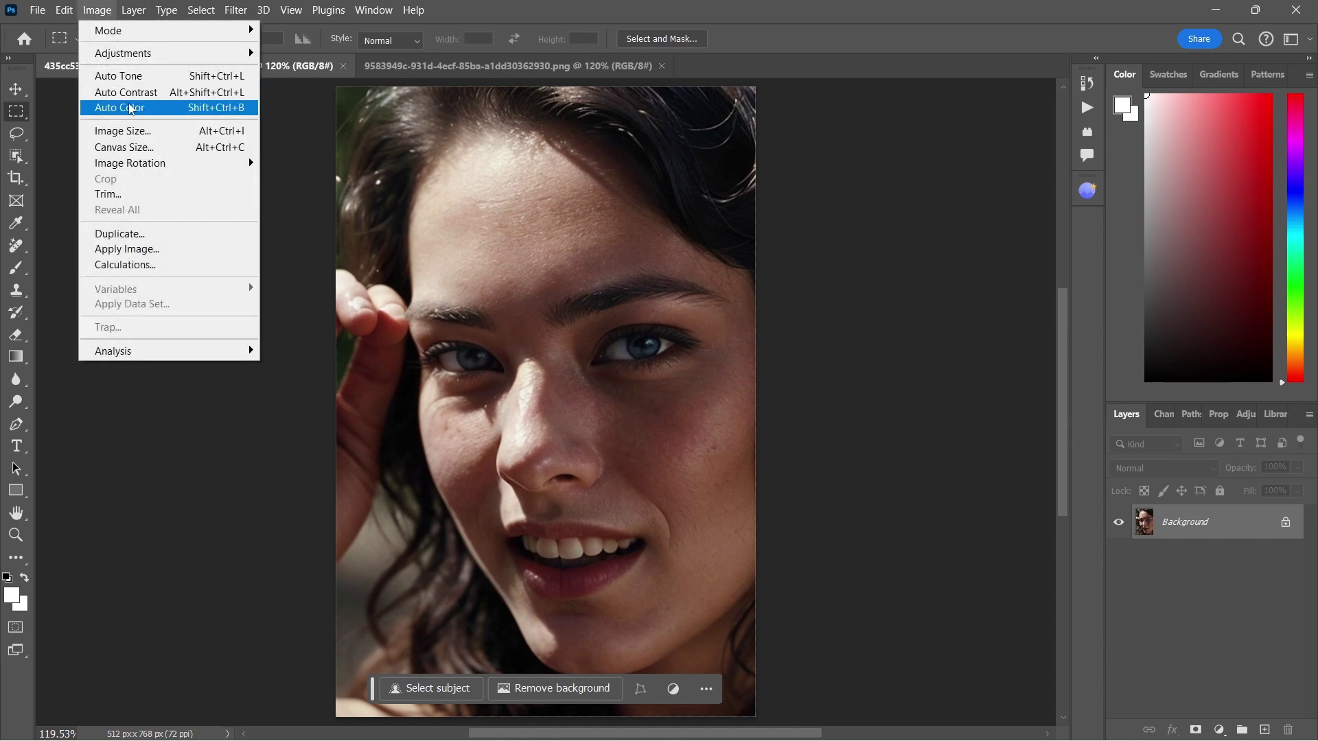
left_click(134, 129)
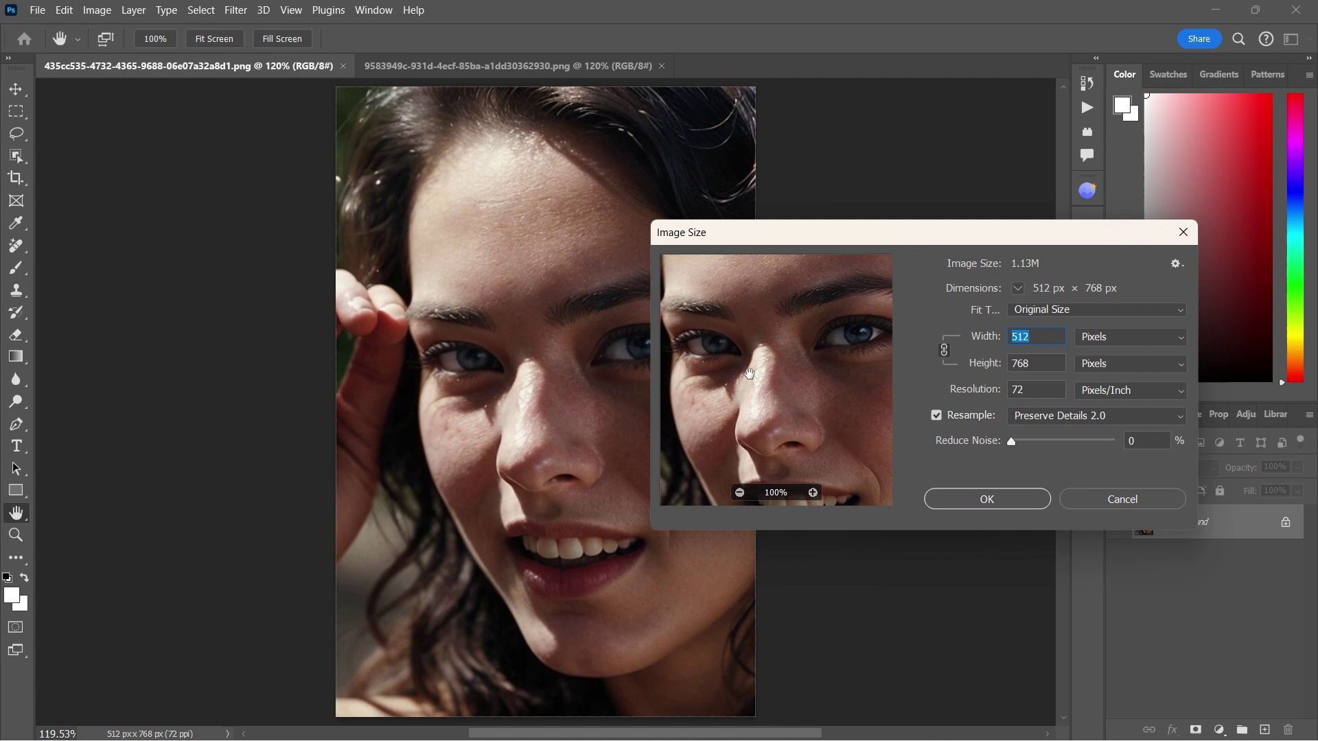
double_click(1030, 389)
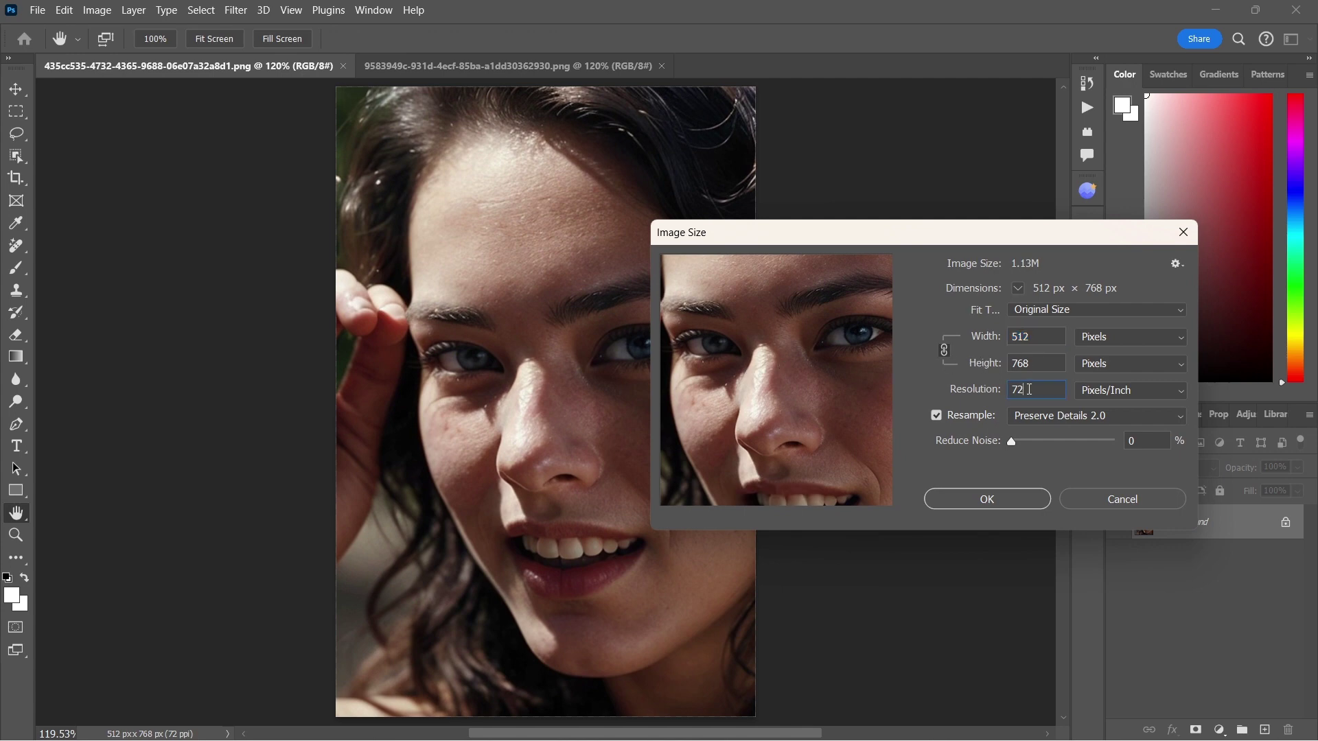
type("300")
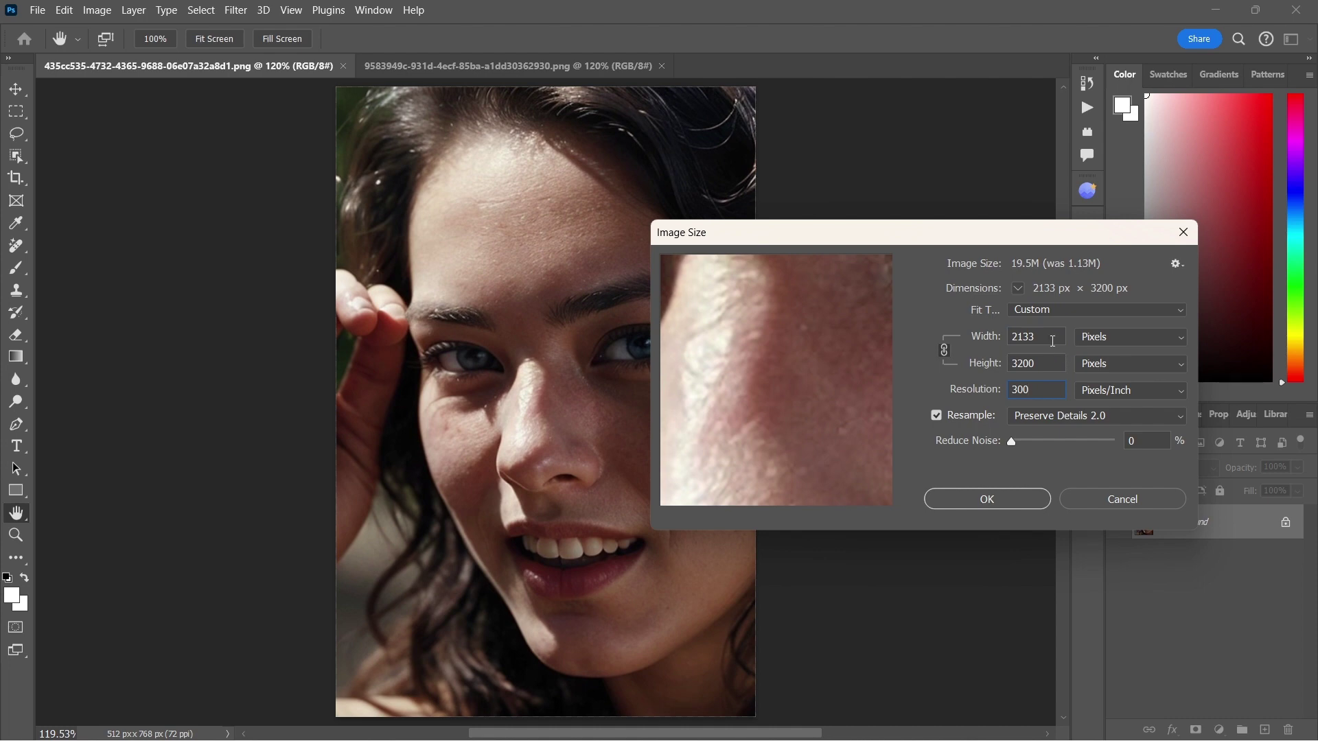
double_click(1030, 337)
type("3000")
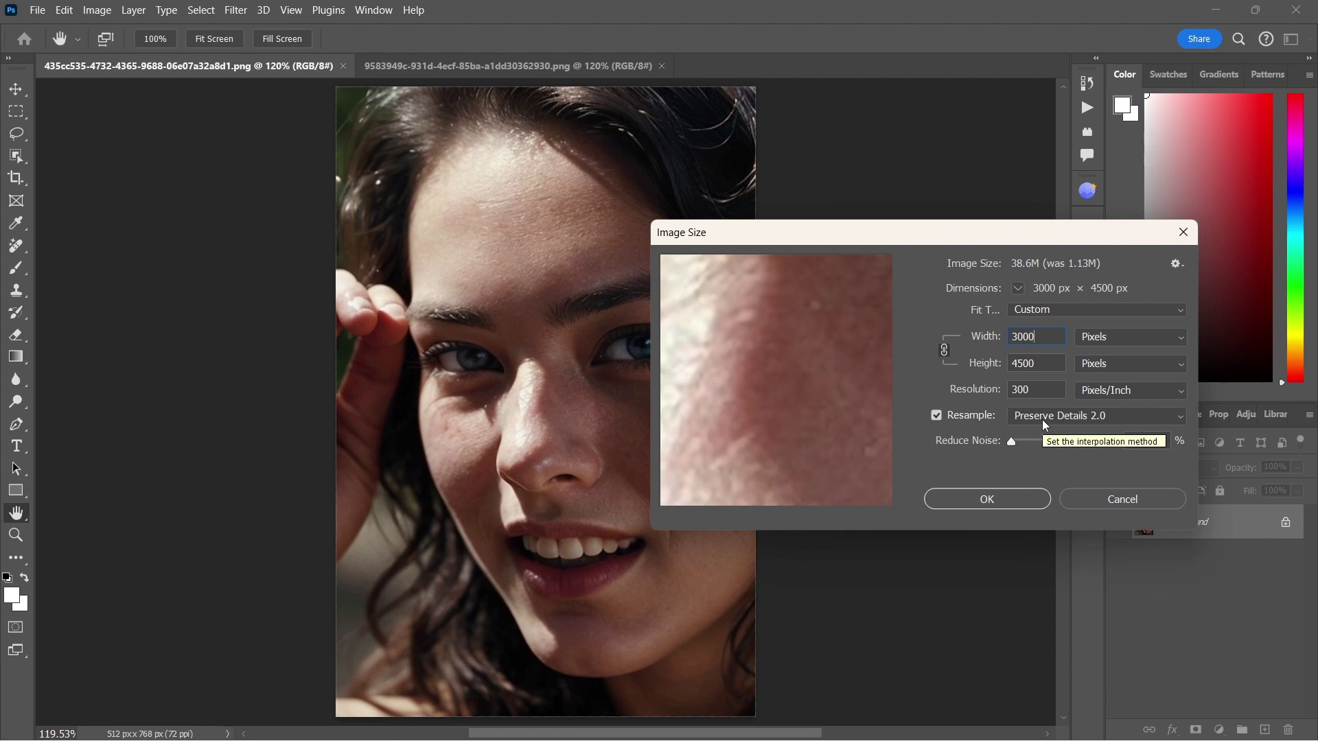
left_click(1044, 425)
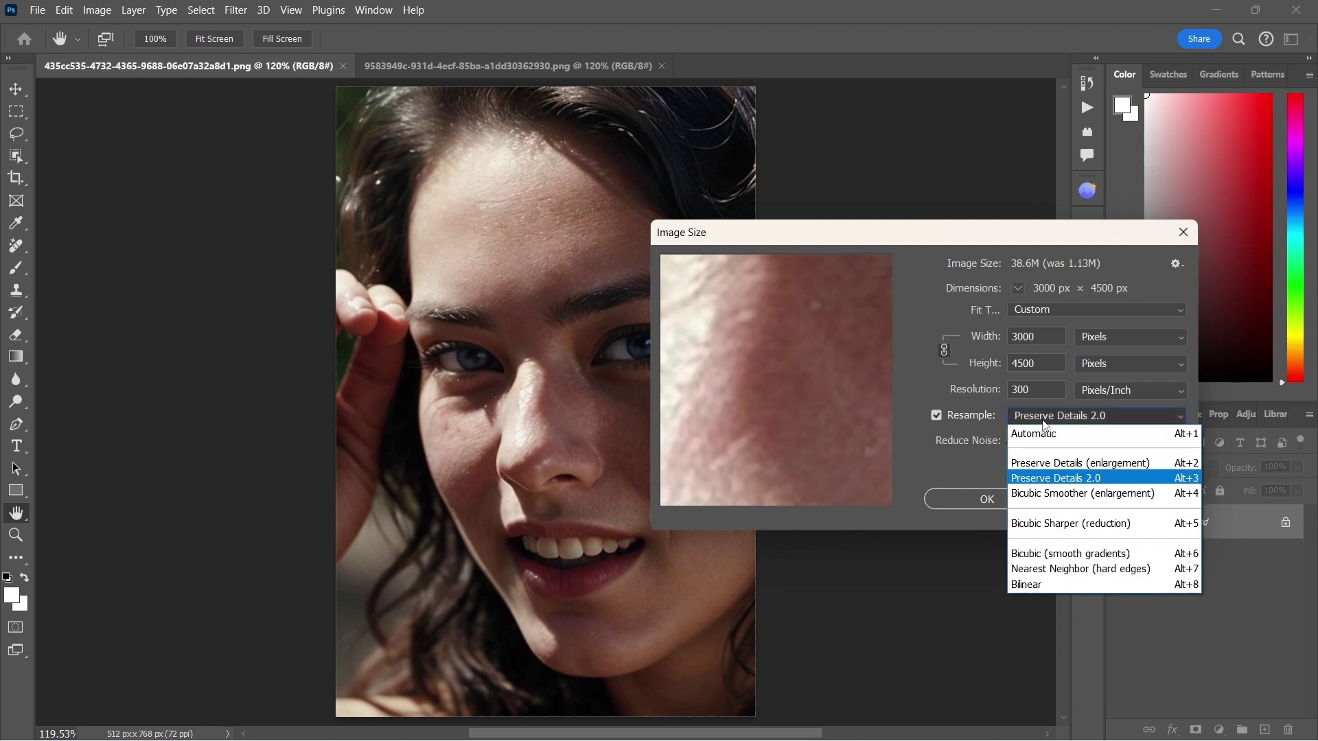
left_click(1044, 425)
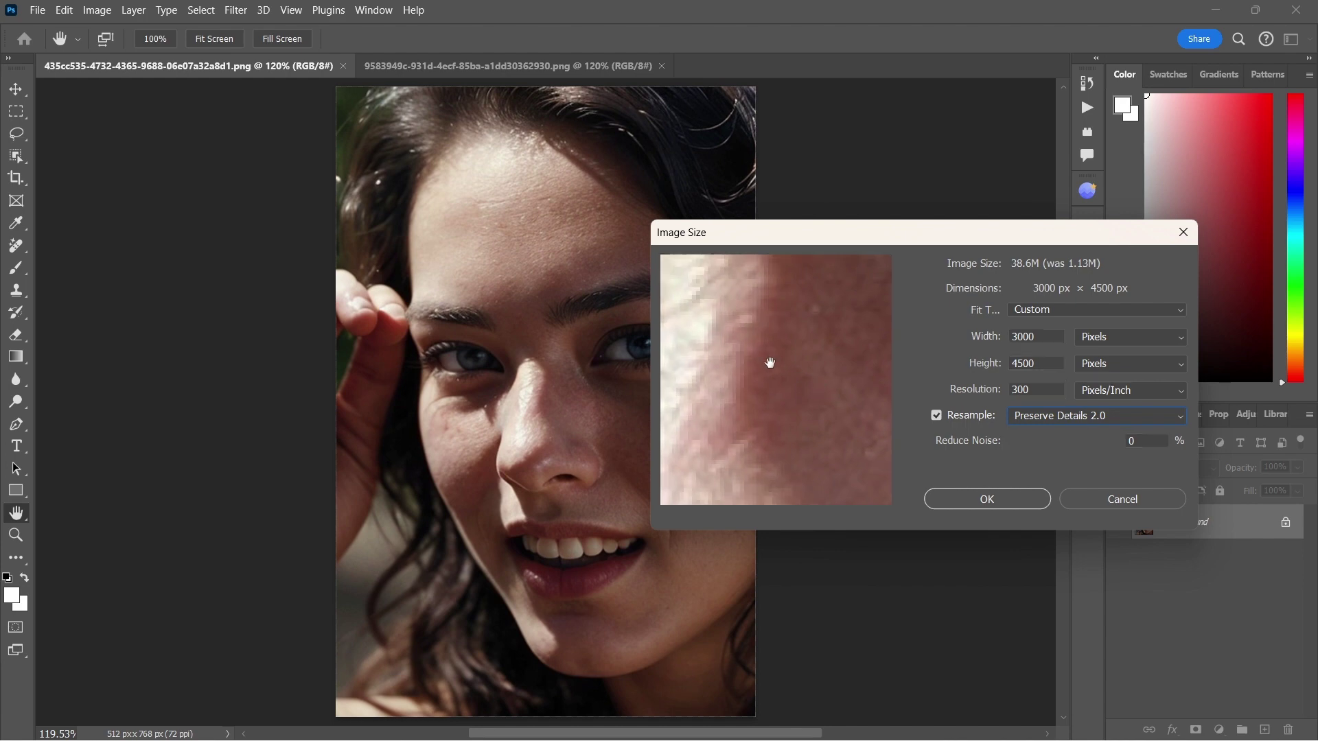
Step: Inspect the eye closely in the resize preview, then apply the 3000×4500 px size
left_click_drag(768, 362, 802, 399)
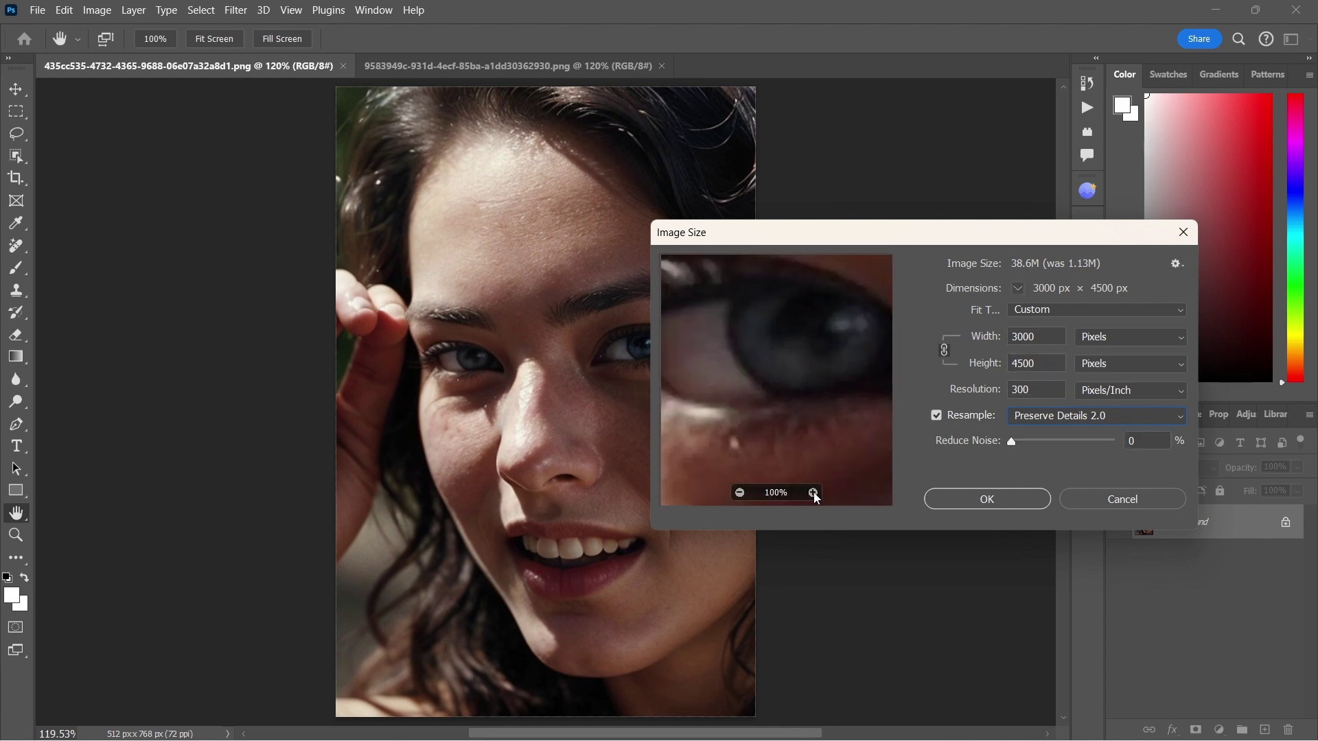
left_click(812, 492)
left_click_drag(790, 450, 868, 391)
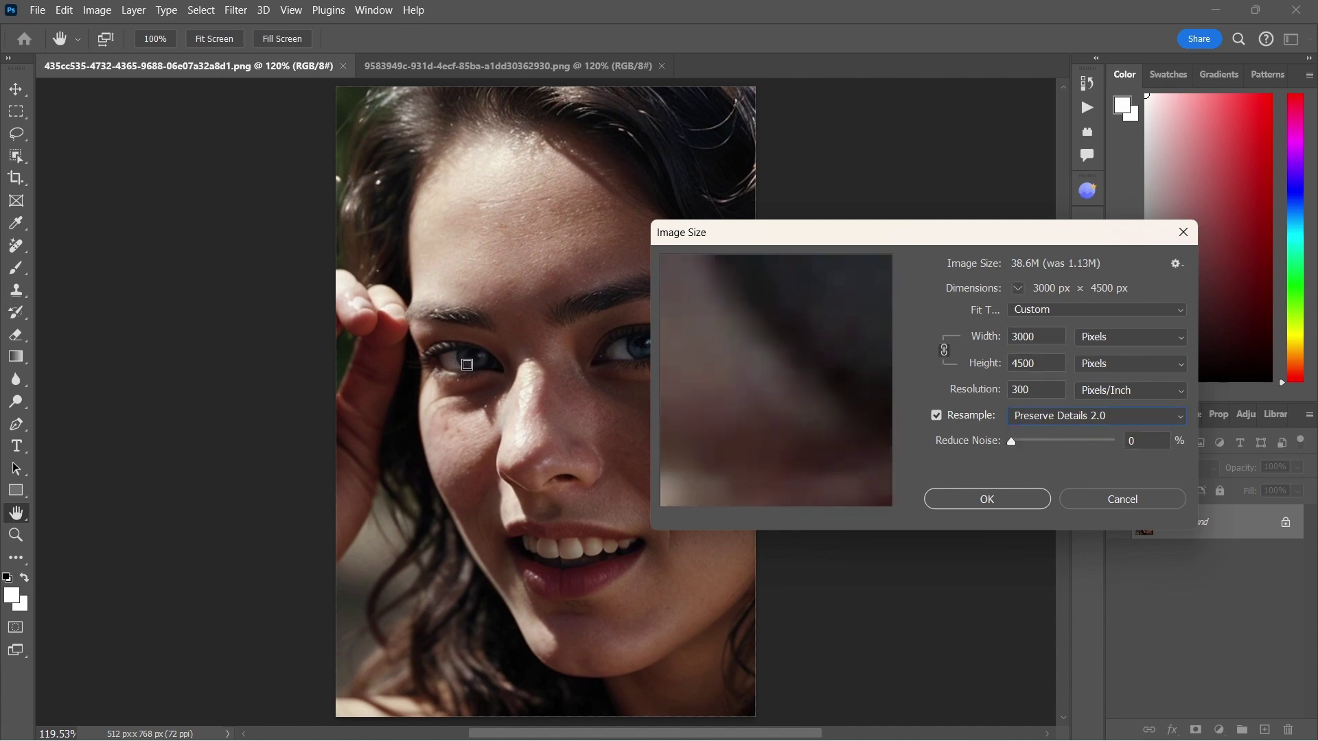
left_click(784, 399, "ctrl")
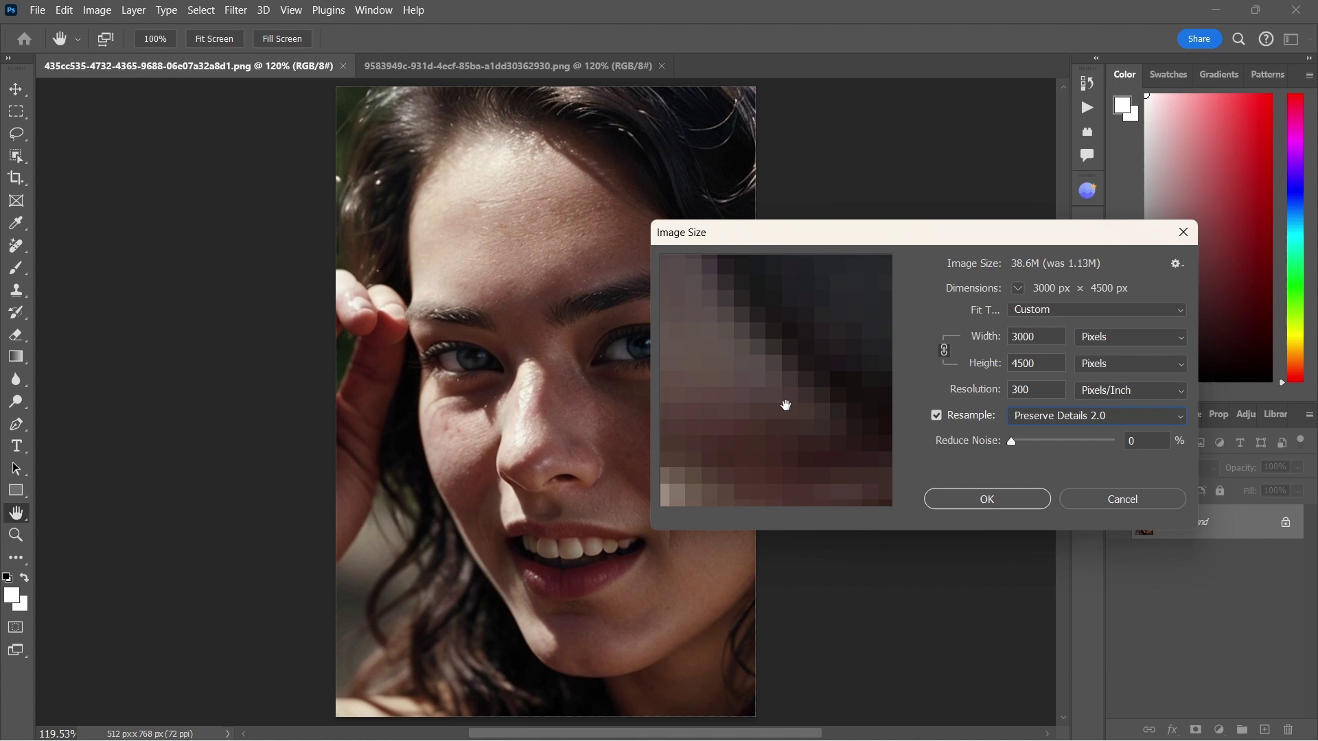
left_click(800, 429, "ctrl")
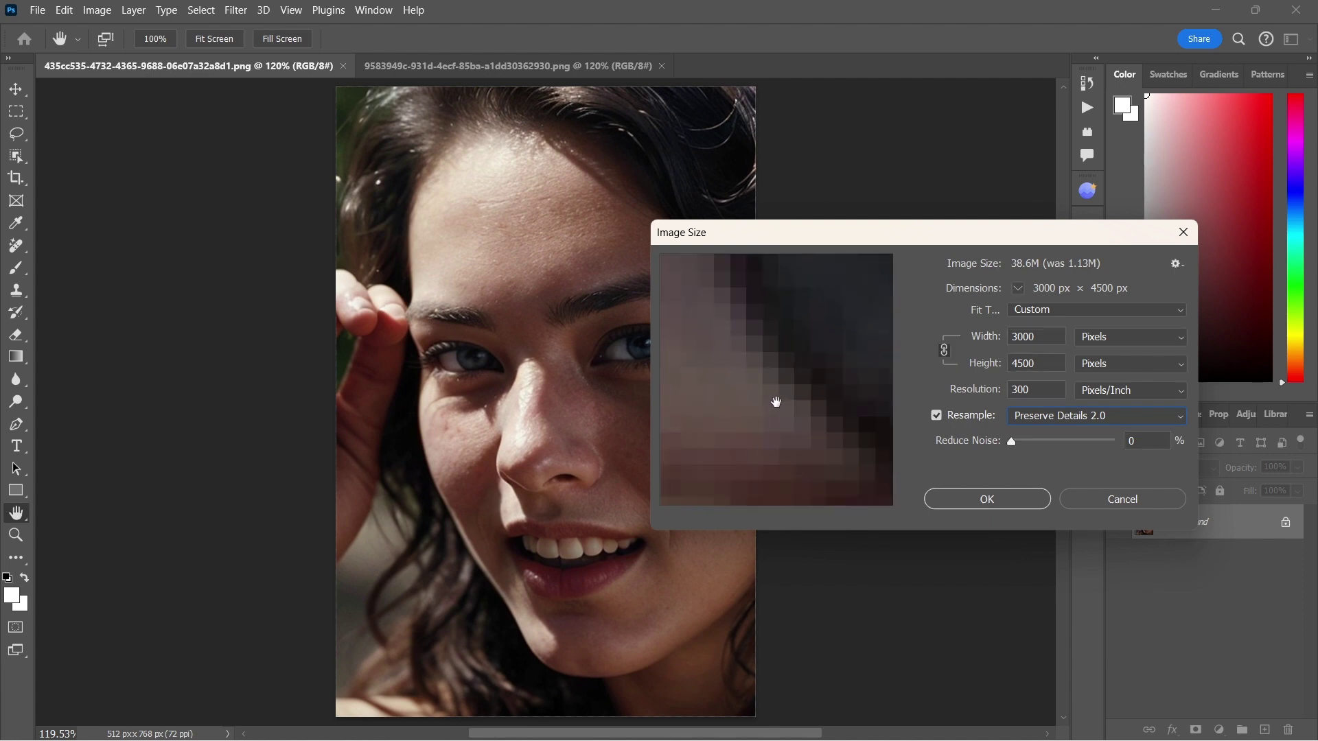
left_click(776, 402)
left_click(943, 499)
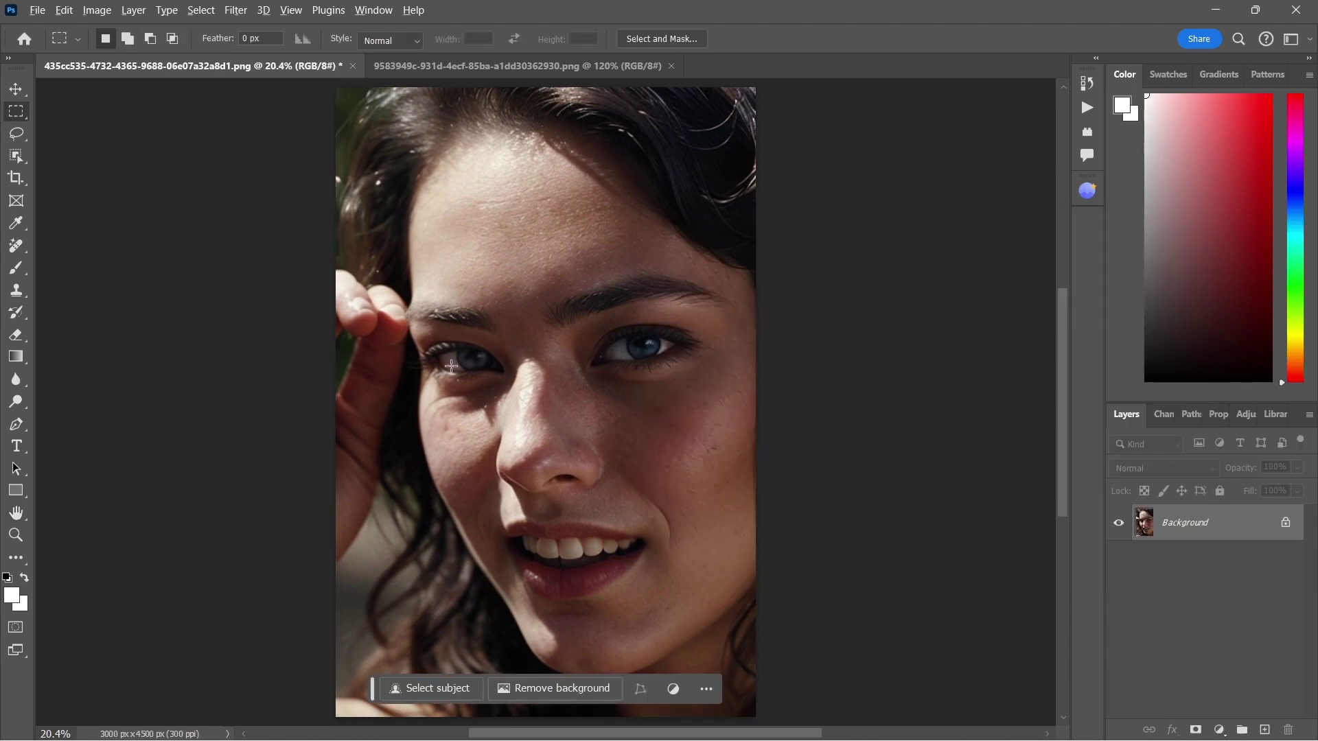
scroll(439, 371, "up", 3)
scroll(435, 372, "up", 6)
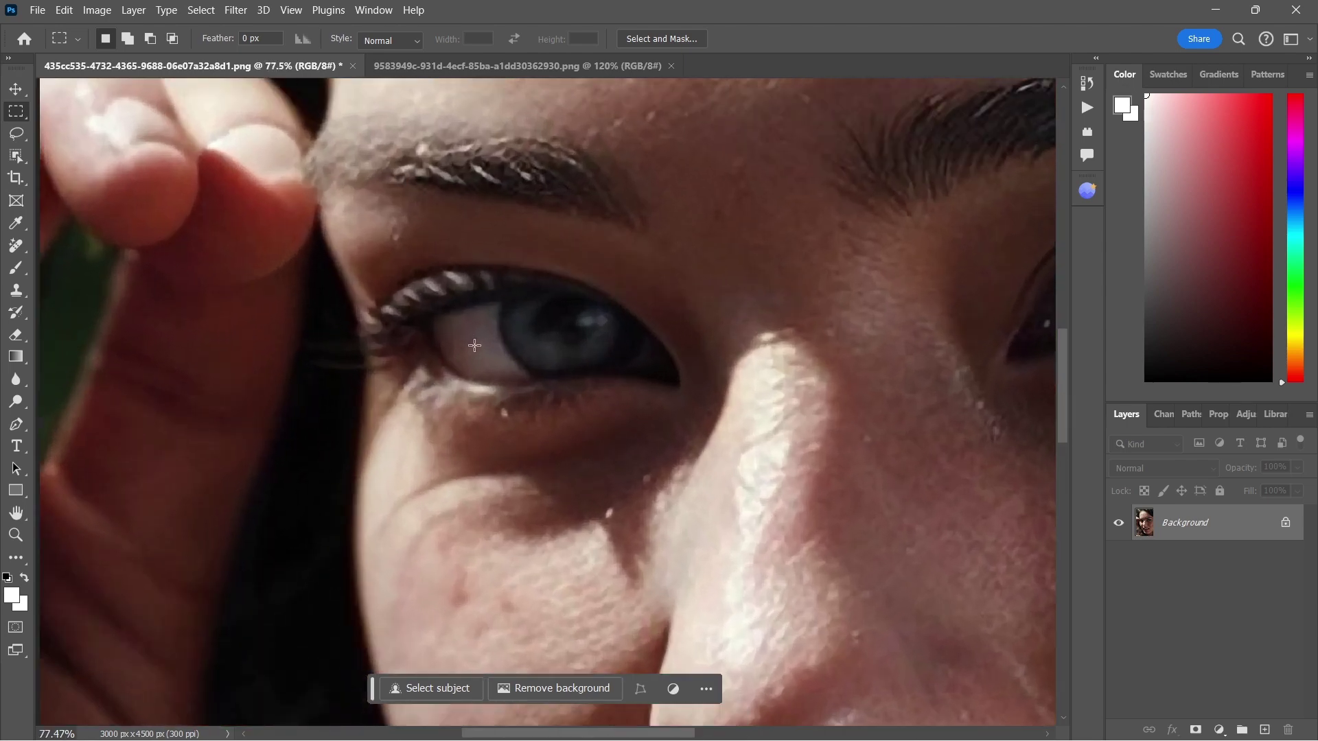
scroll(476, 344, "up", 2)
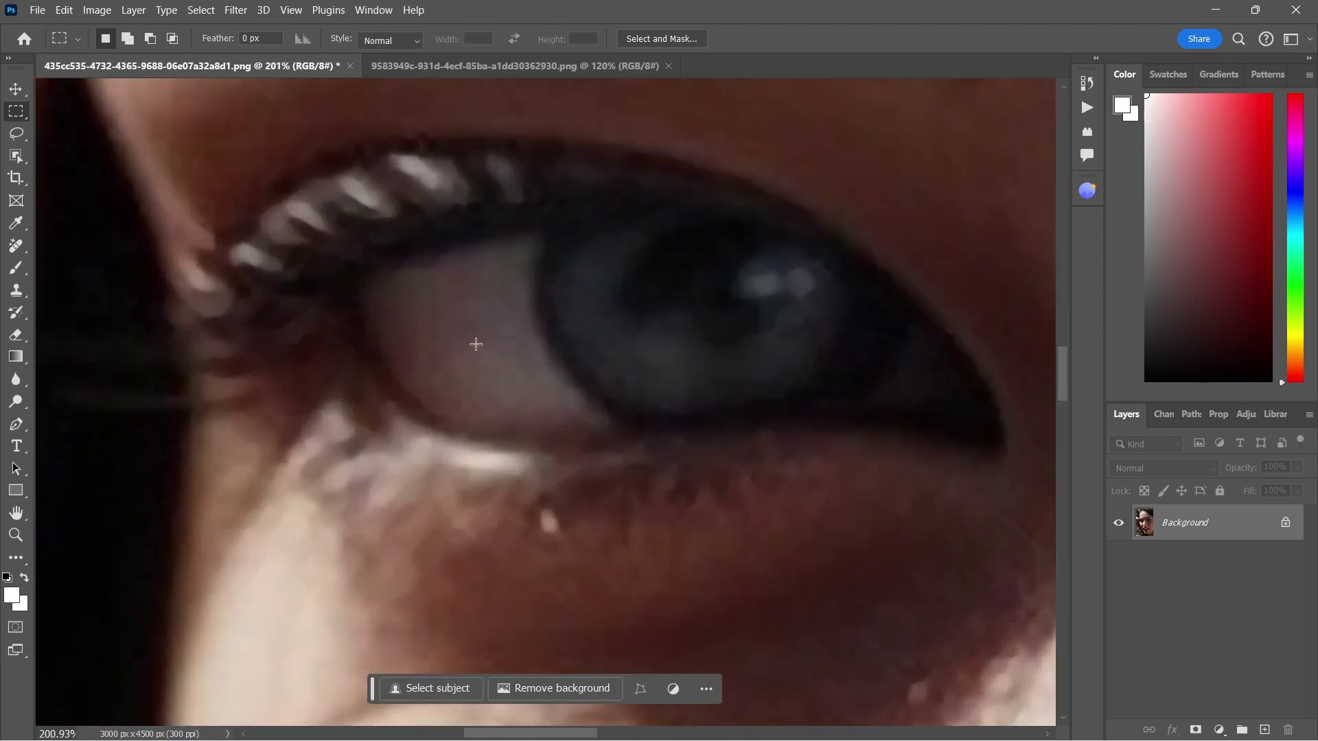
scroll(549, 391, "up", 2)
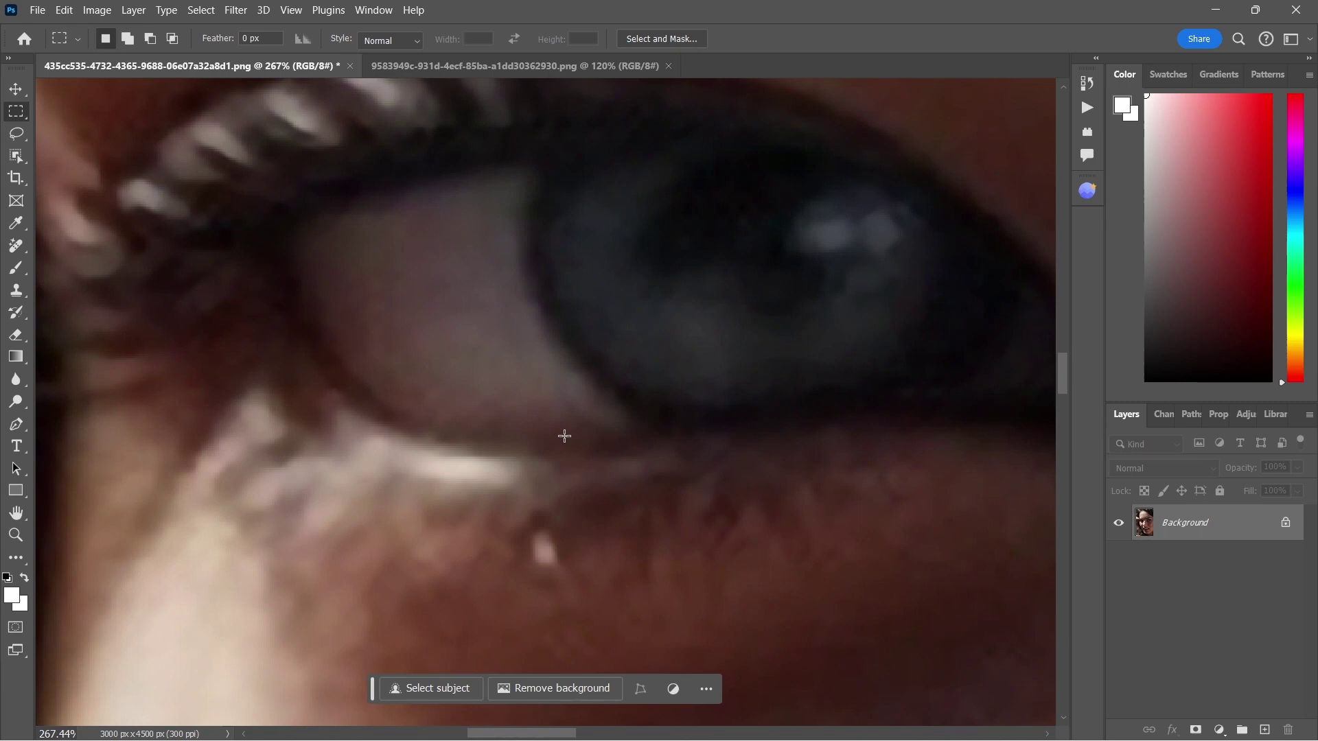
scroll(559, 328, "up", 2)
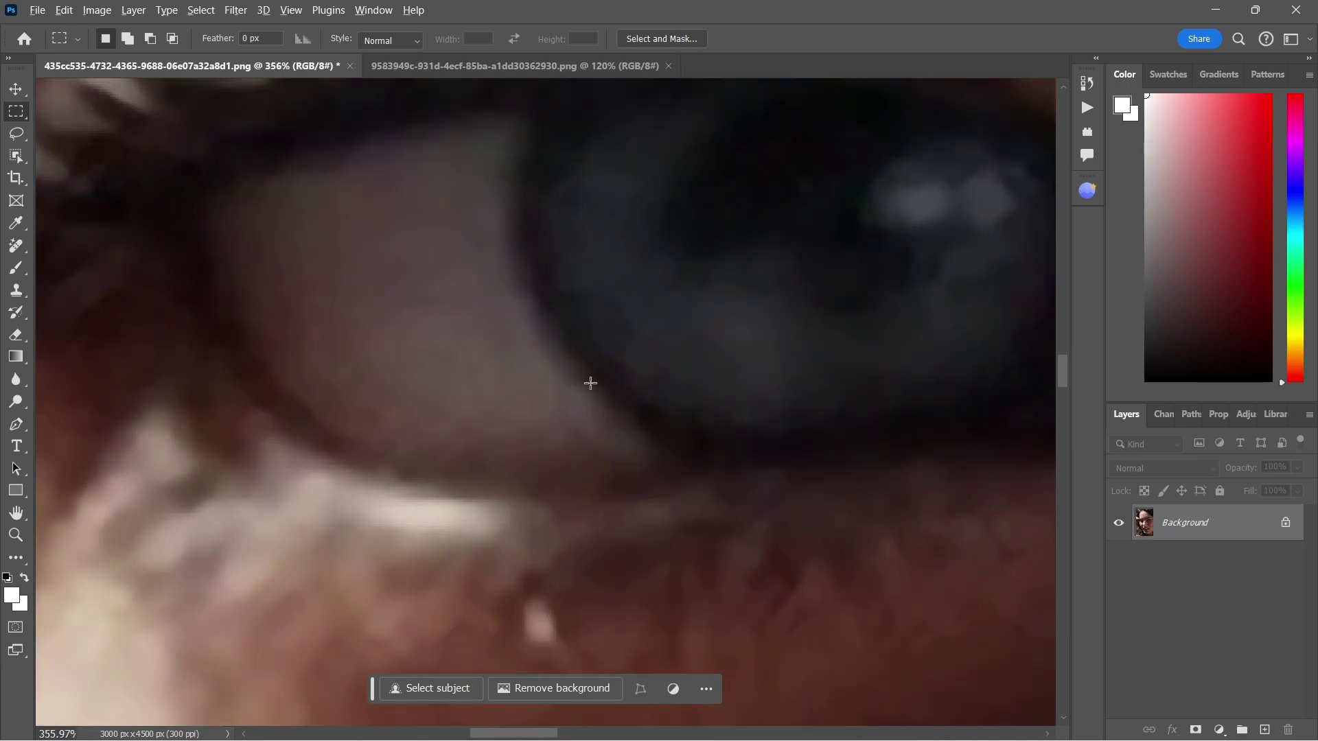
scroll(588, 384, "down", 8)
scroll(588, 385, "down", 10)
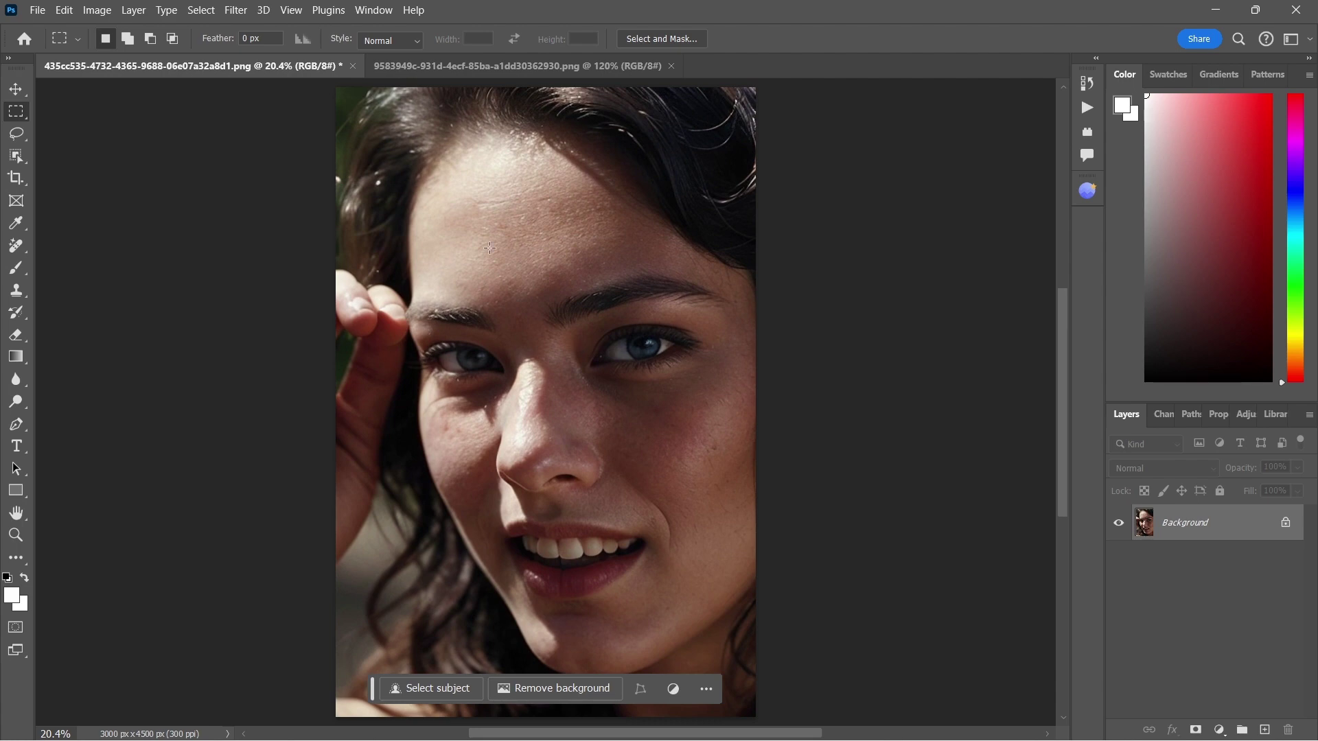
scroll(494, 244, "up", 5)
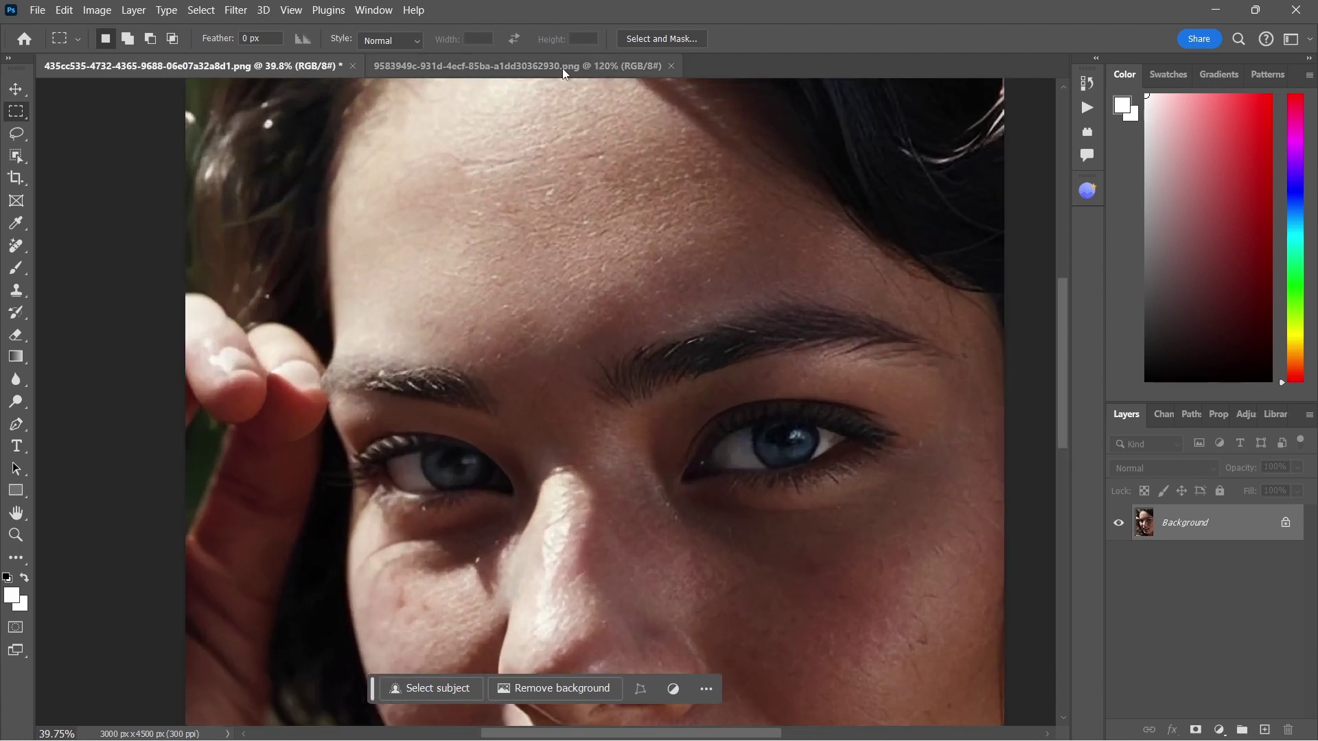
Step: Switch to the black-and-white portrait tab and zoom into its left eye
left_click(510, 67)
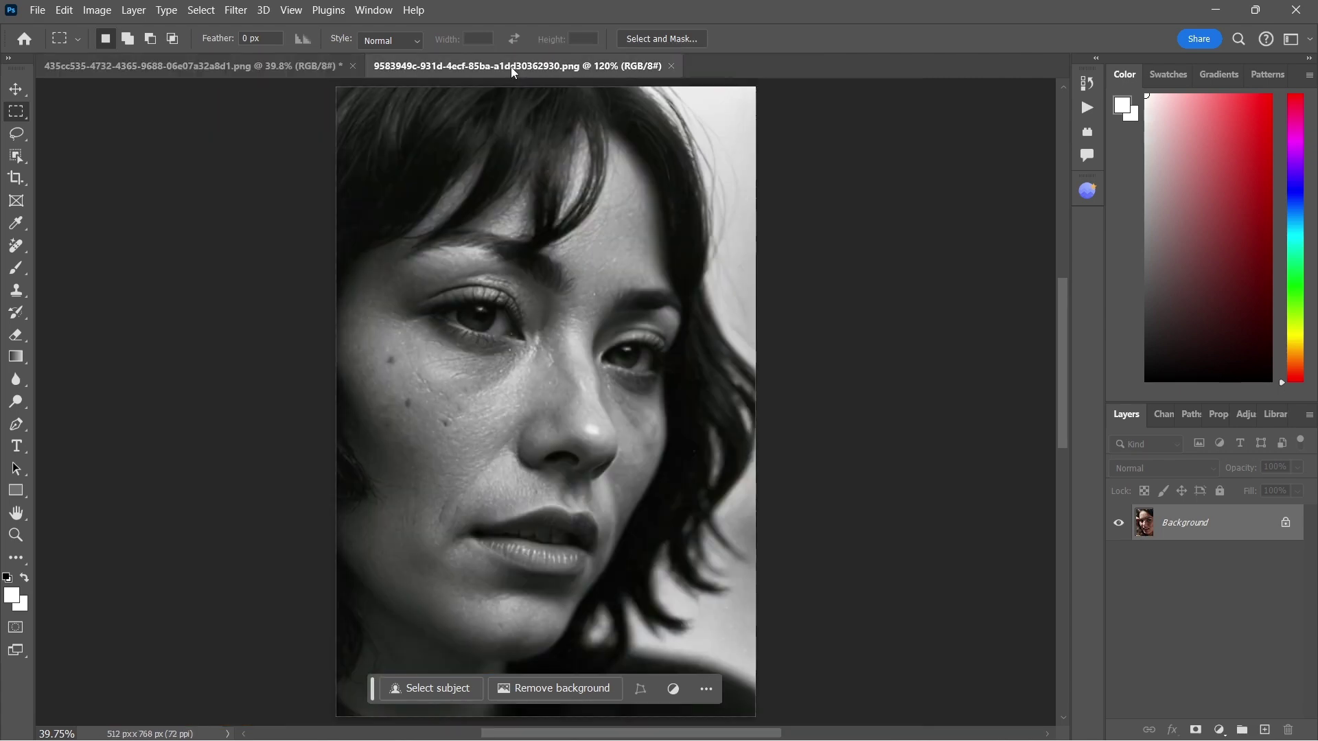
scroll(480, 293, "up", 8)
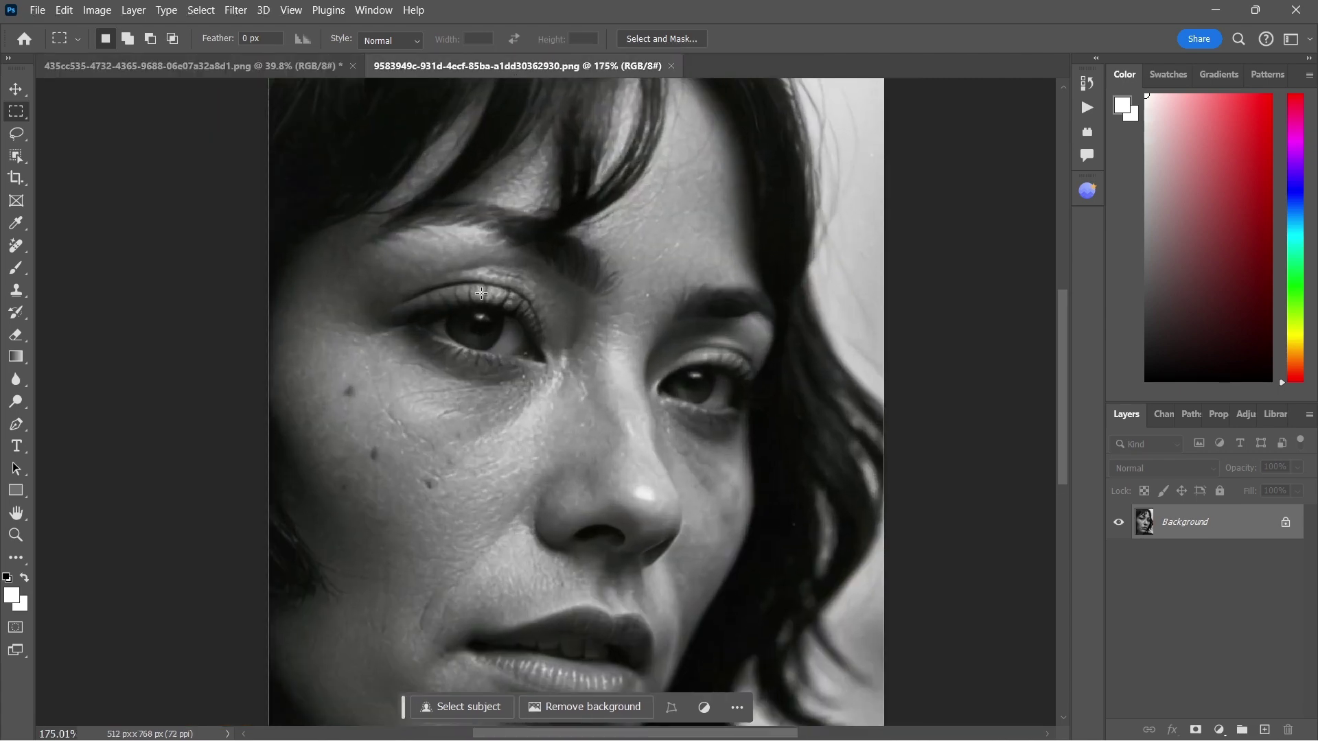
scroll(367, 328, "up", 1)
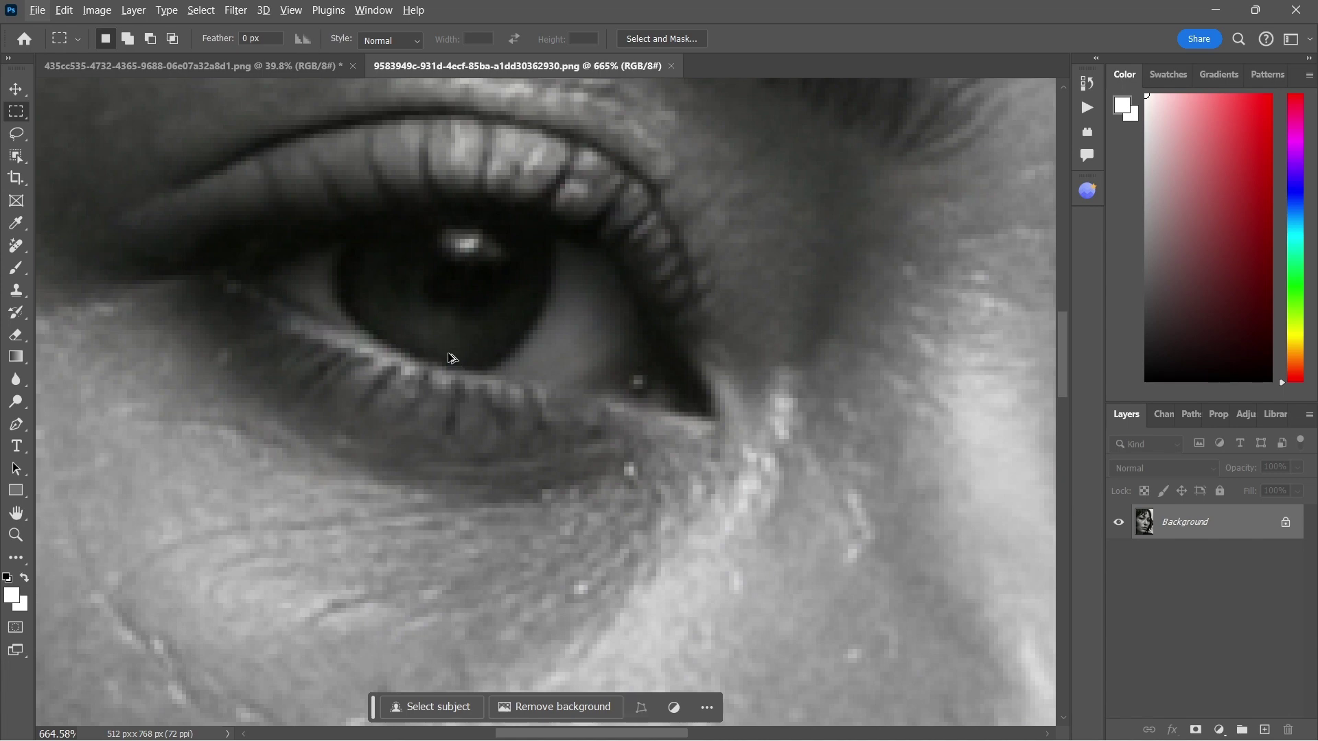
Step: Set Image Size to 300 ppi and 3000 px width with Preserve Details 2.0, then fit to screen
key("ctrl+alt+i")
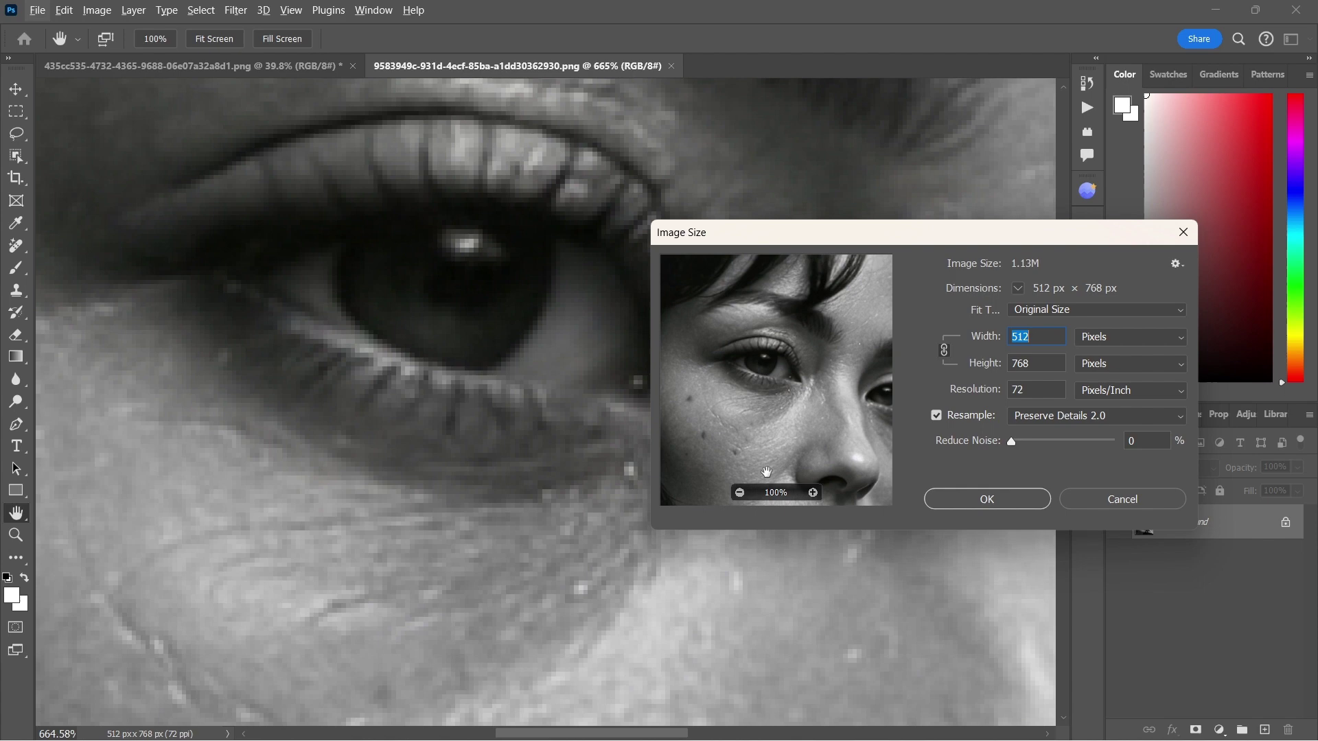
double_click(1036, 389)
type("300")
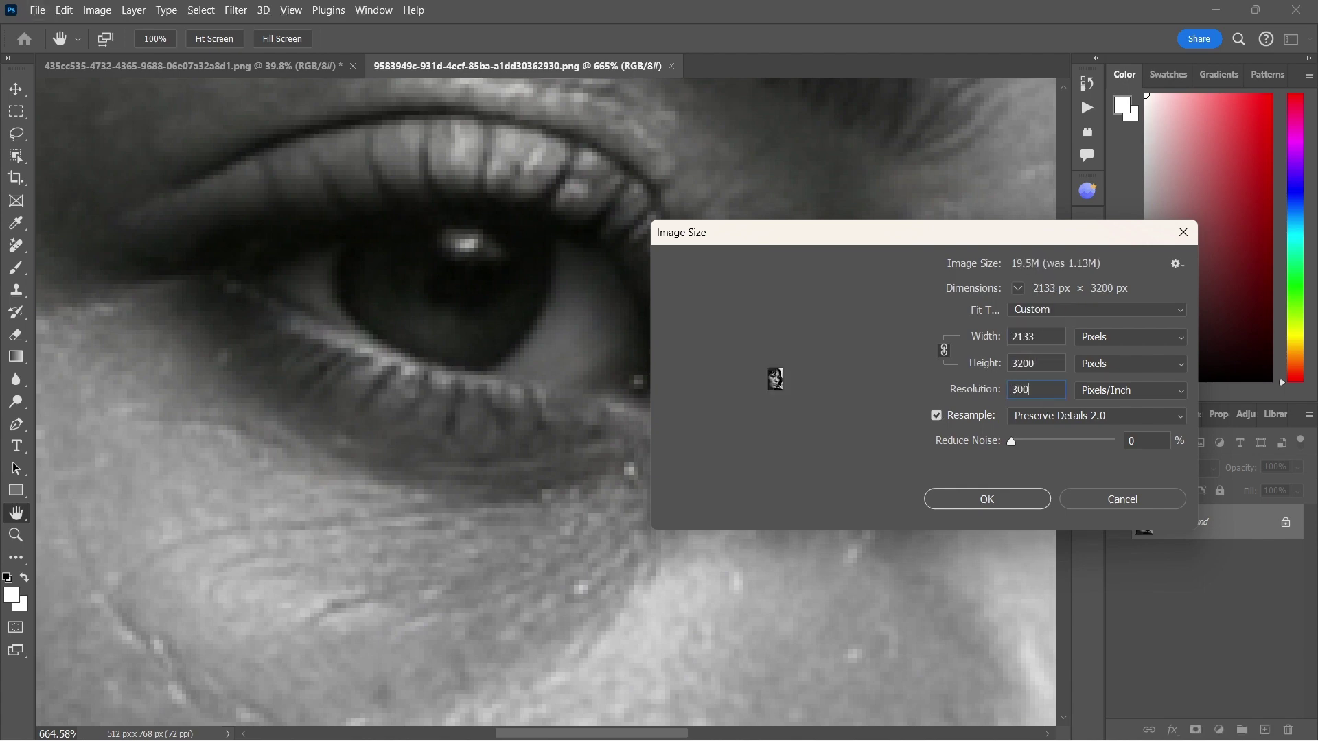
key("BackSpace")
type("9")
key("BackSpace")
type("0")
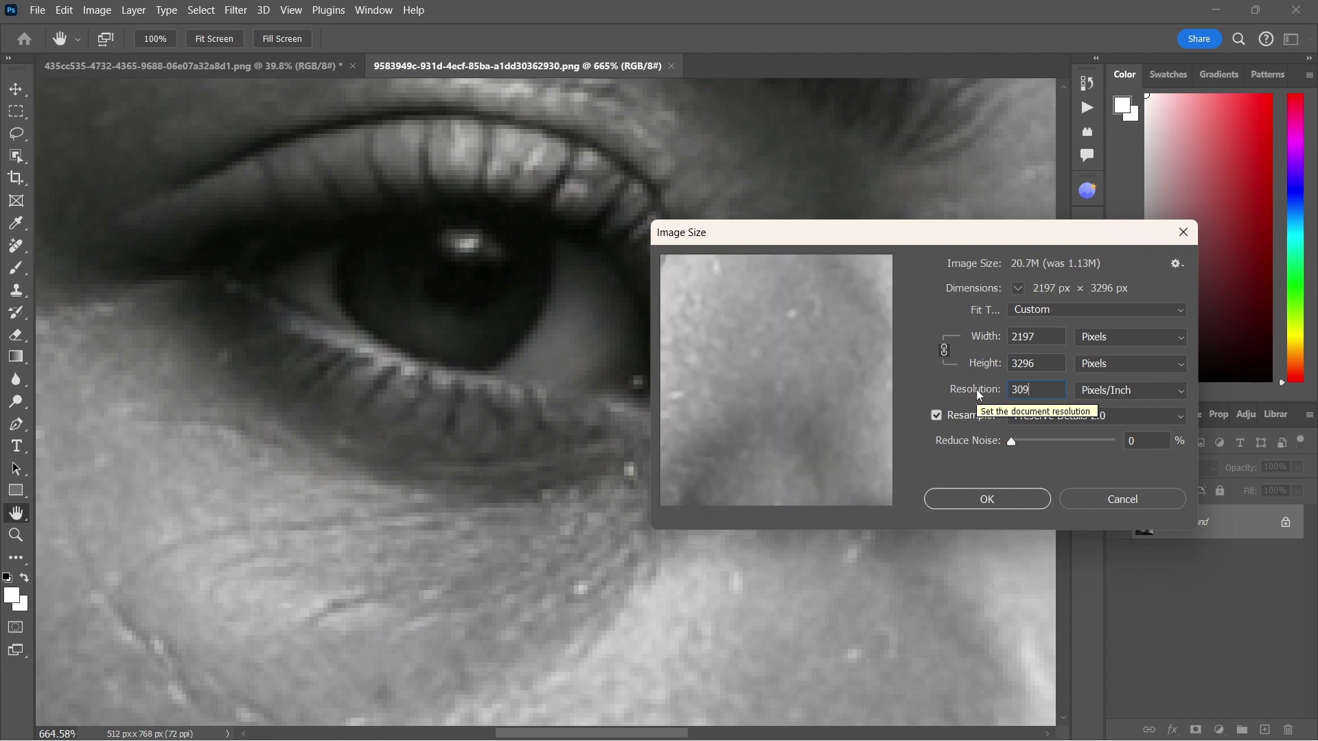
double_click(1024, 336)
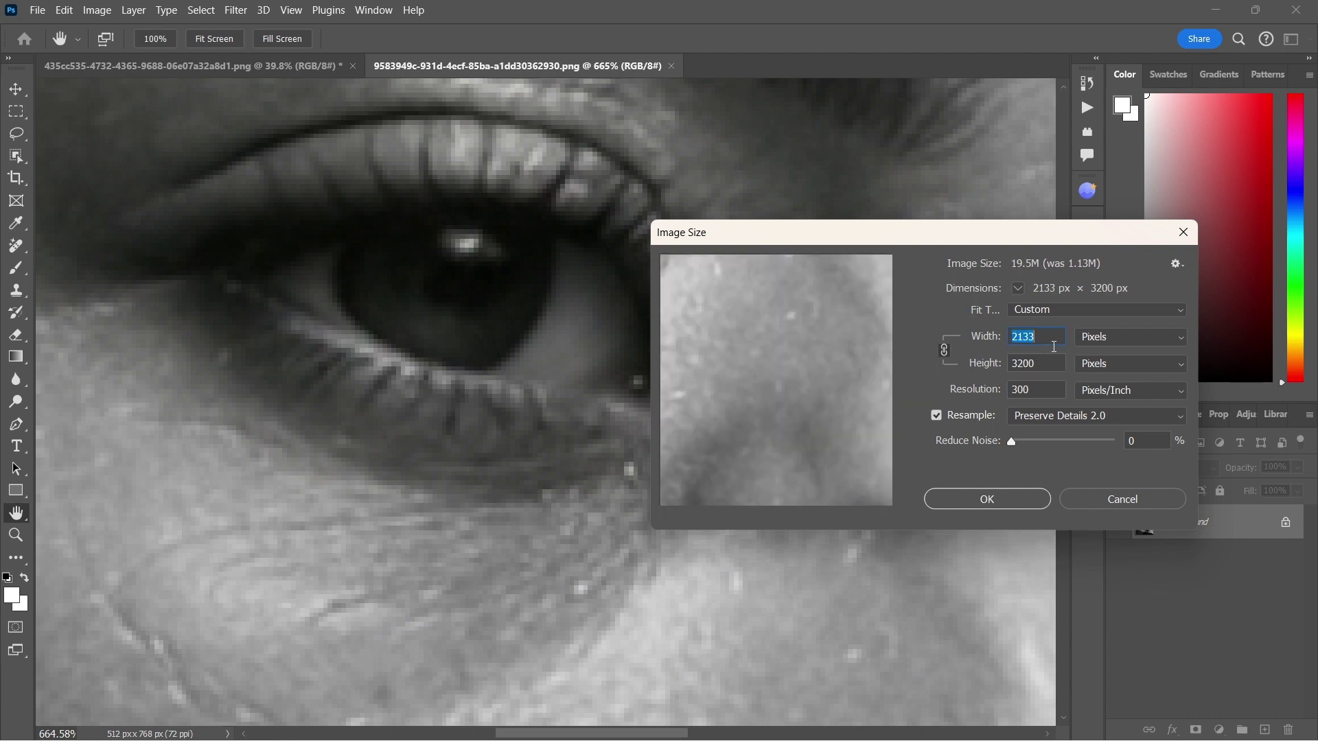
type("3000")
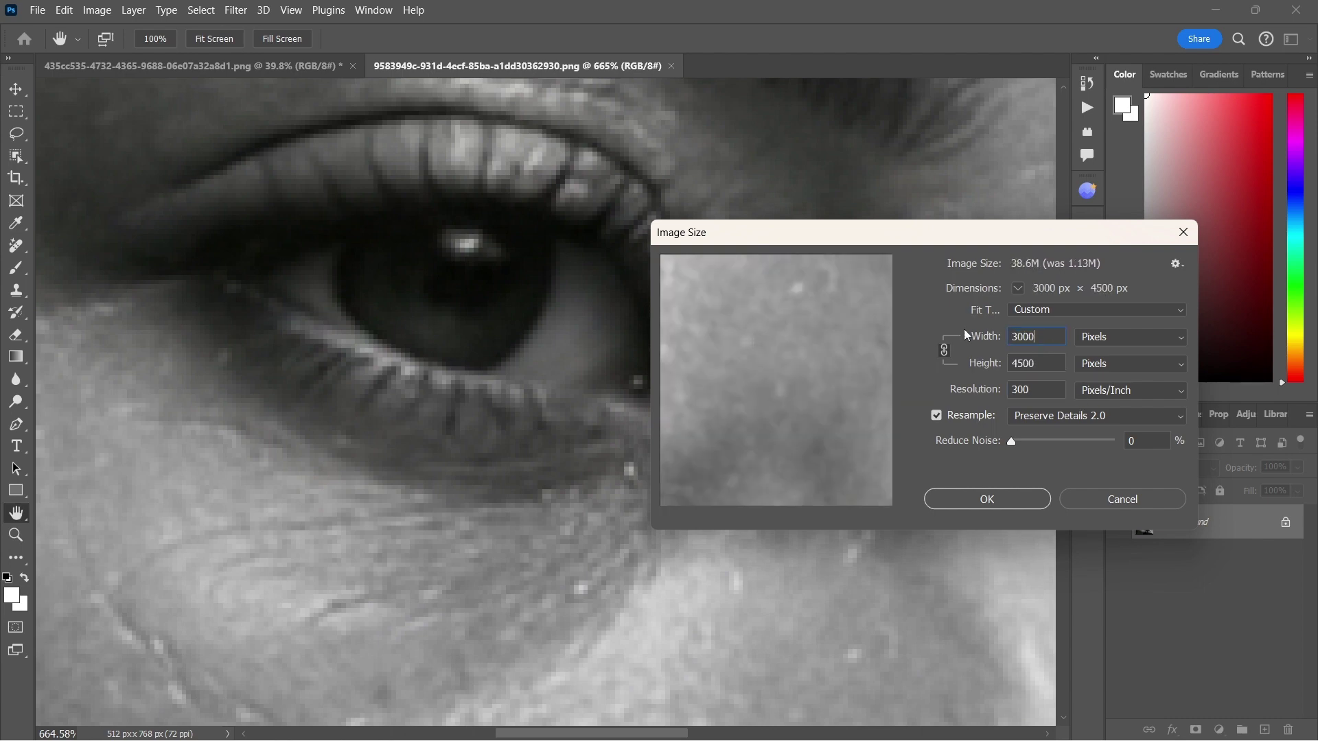
left_click(998, 505)
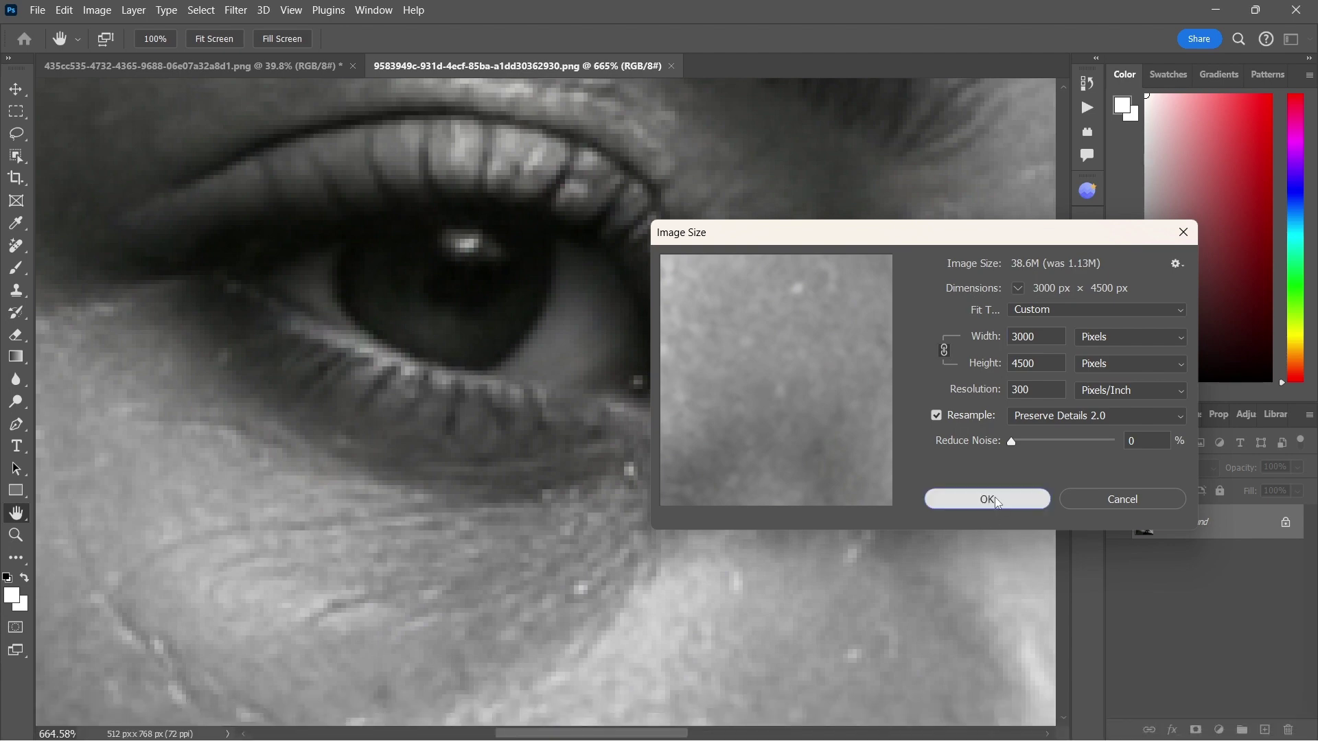
key("m")
key("ctrl+0")
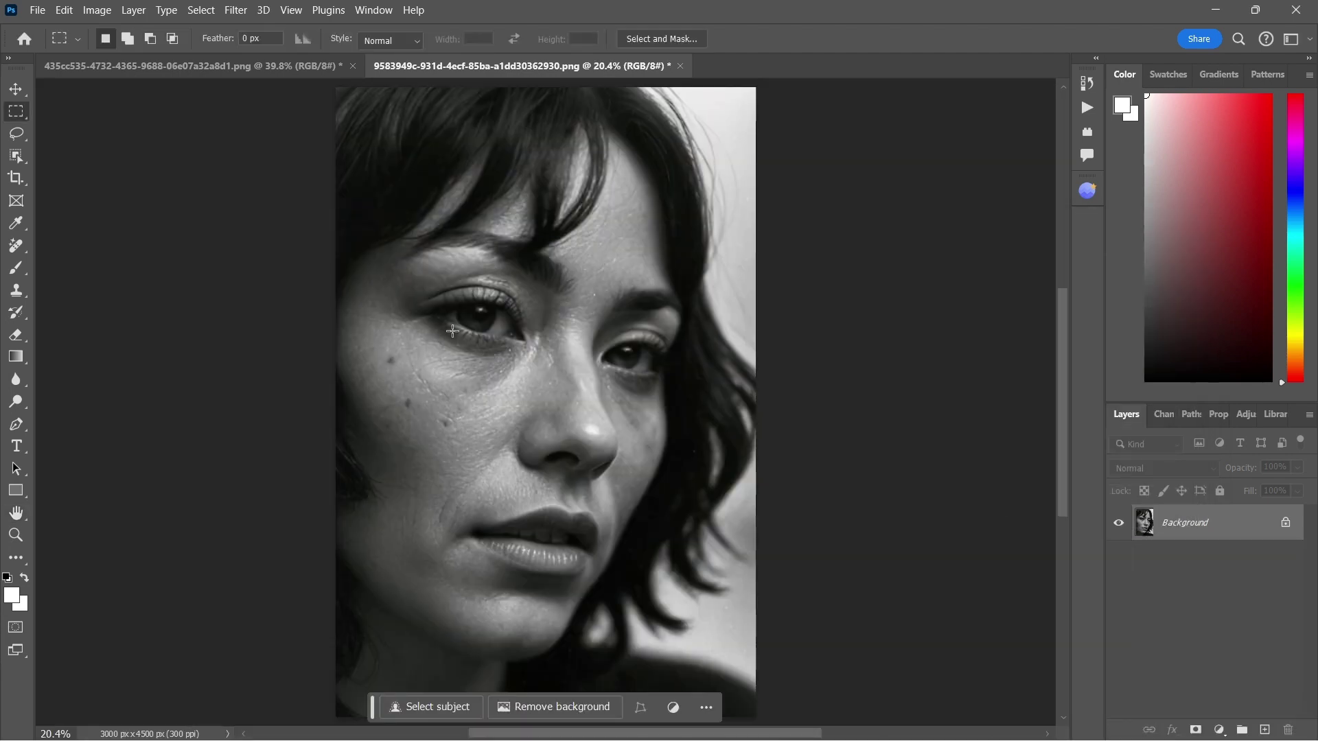
scroll(451, 326, "up", 3)
scroll(451, 322, "up", 6)
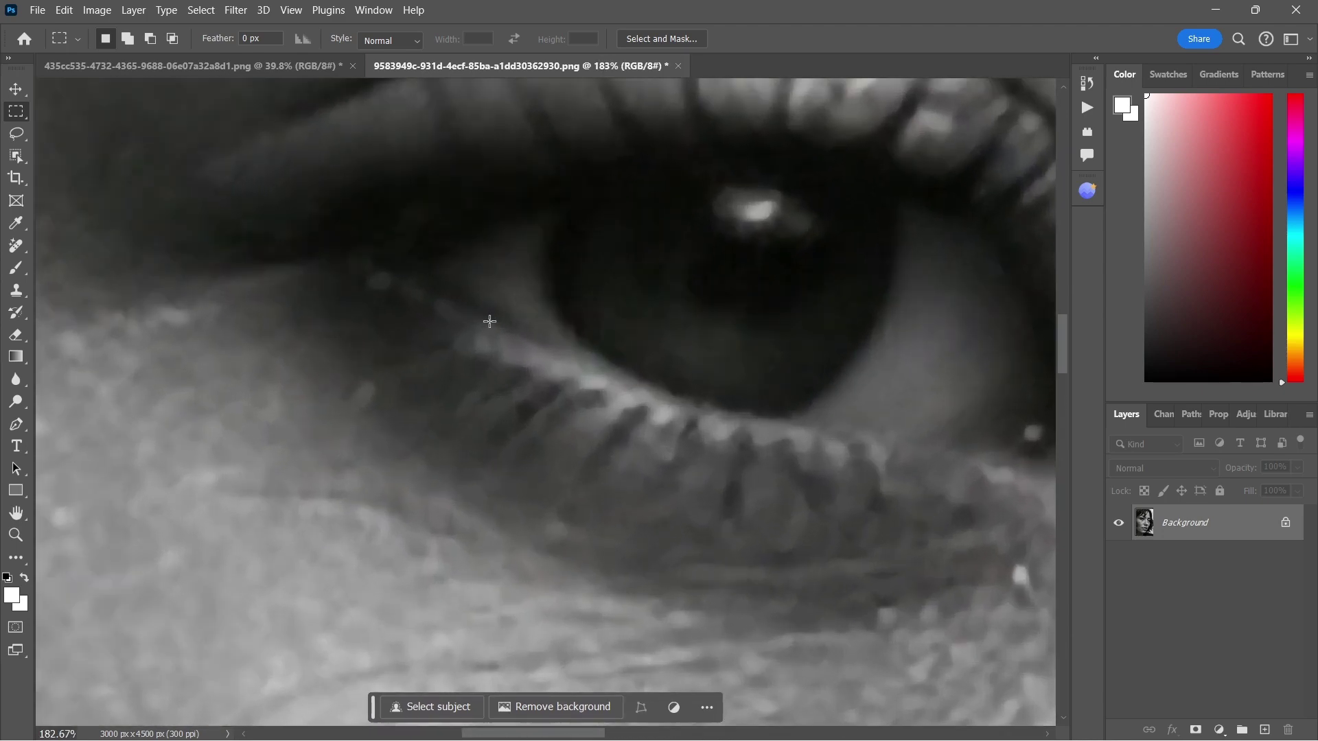
scroll(490, 321, "up", 1)
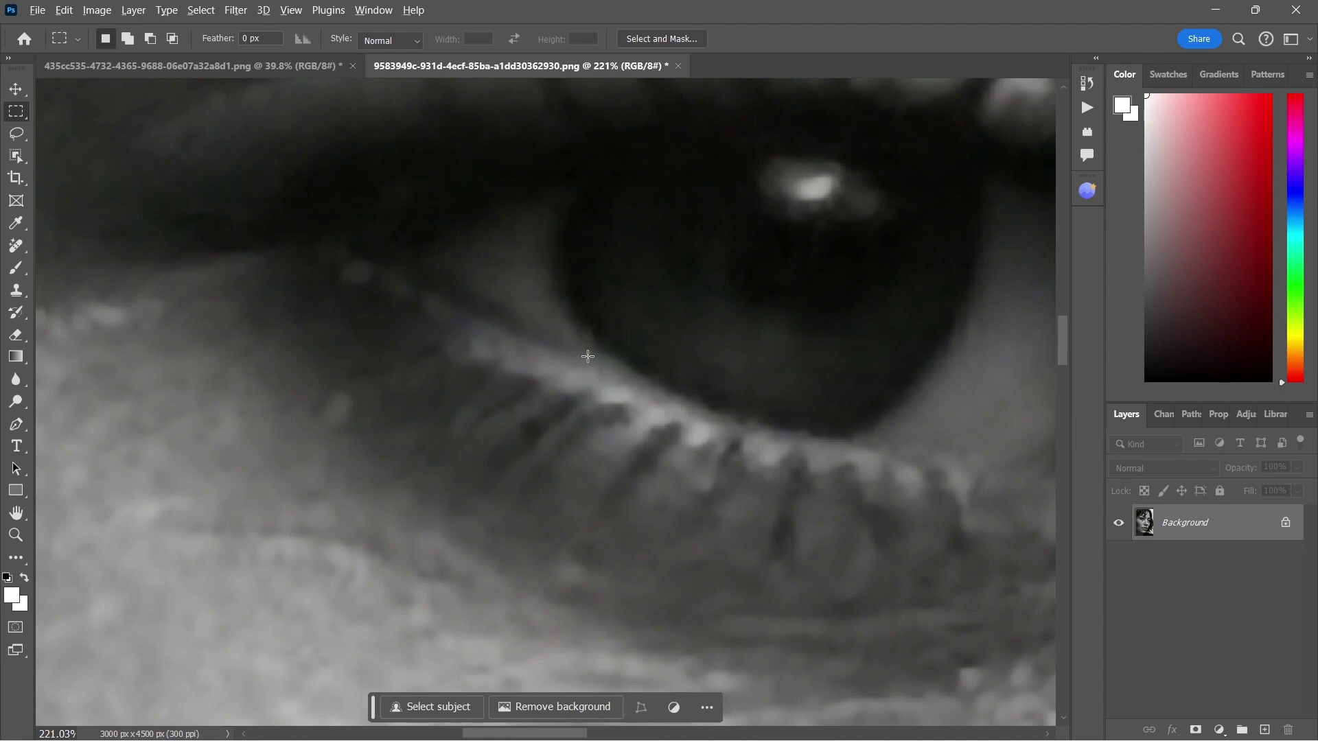
scroll(577, 311, "down", 9)
scroll(601, 367, "down", 3)
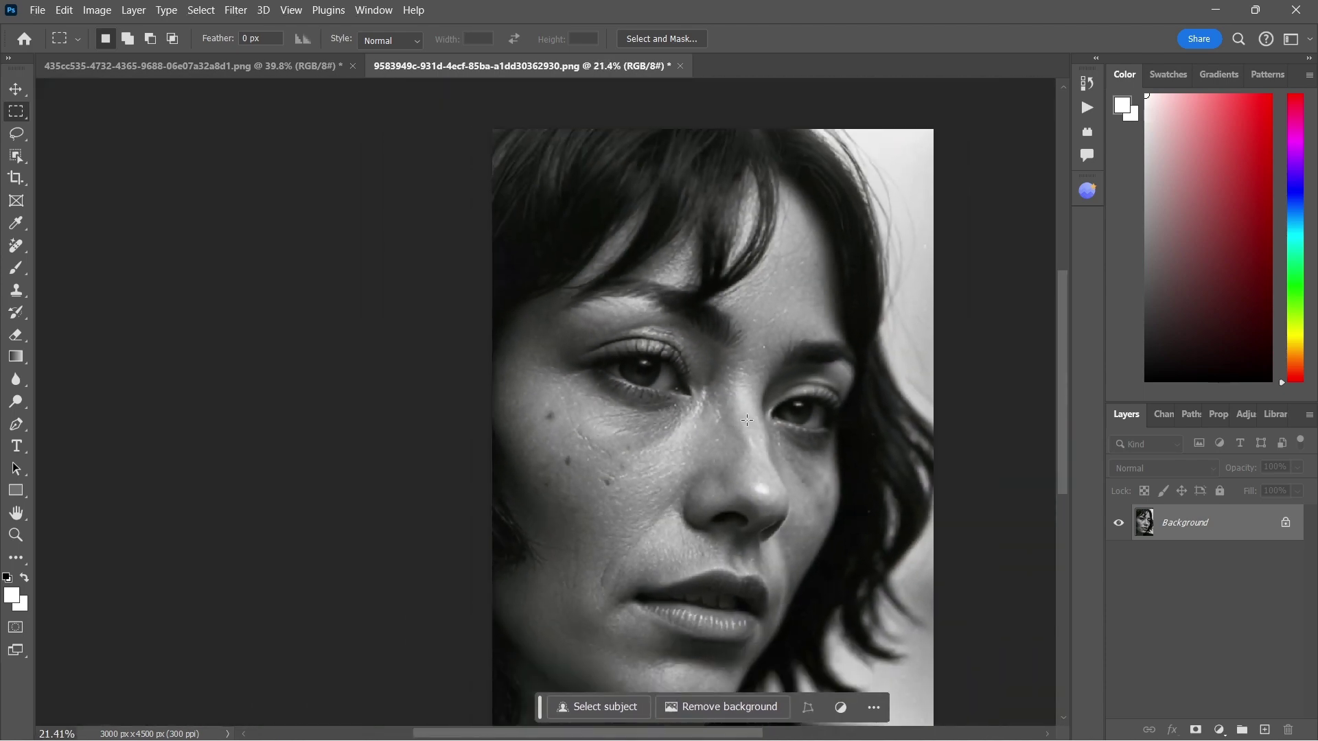
scroll(737, 417, "down", 1)
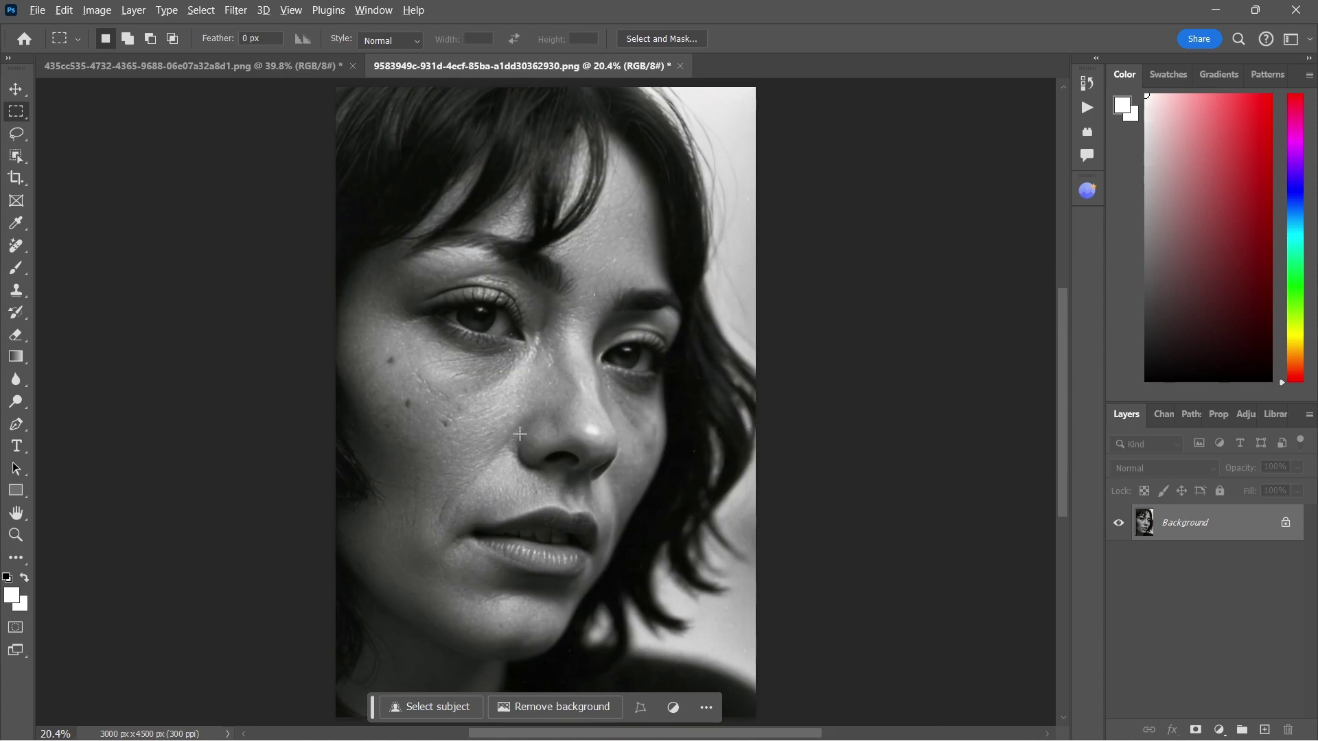
scroll(523, 439, "up", 4)
scroll(523, 440, "down", 4)
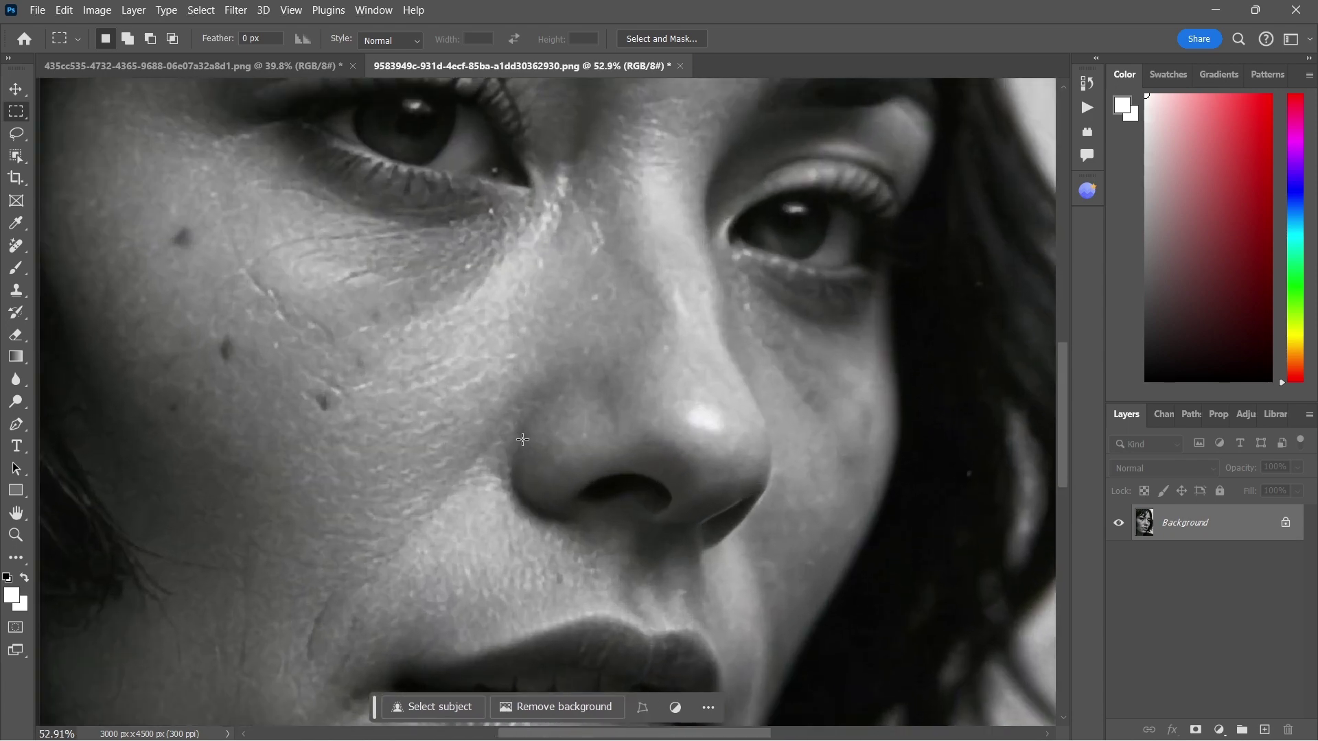